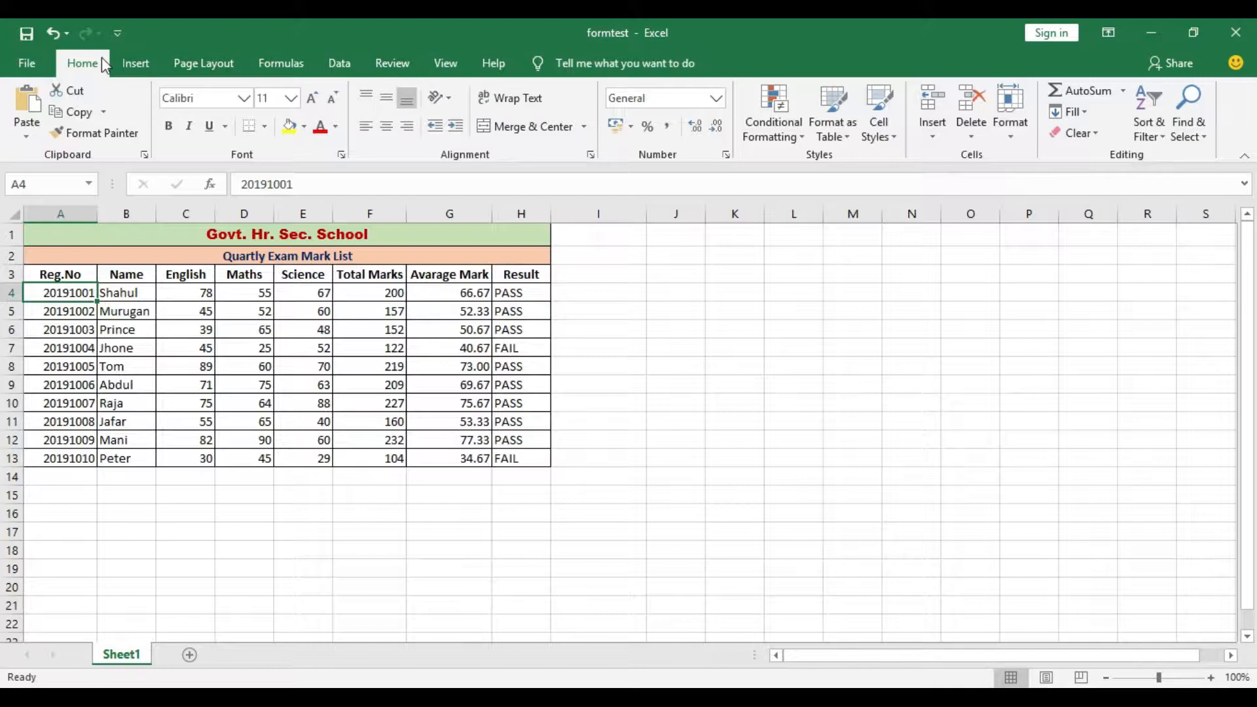
pyautogui.click(134, 62)
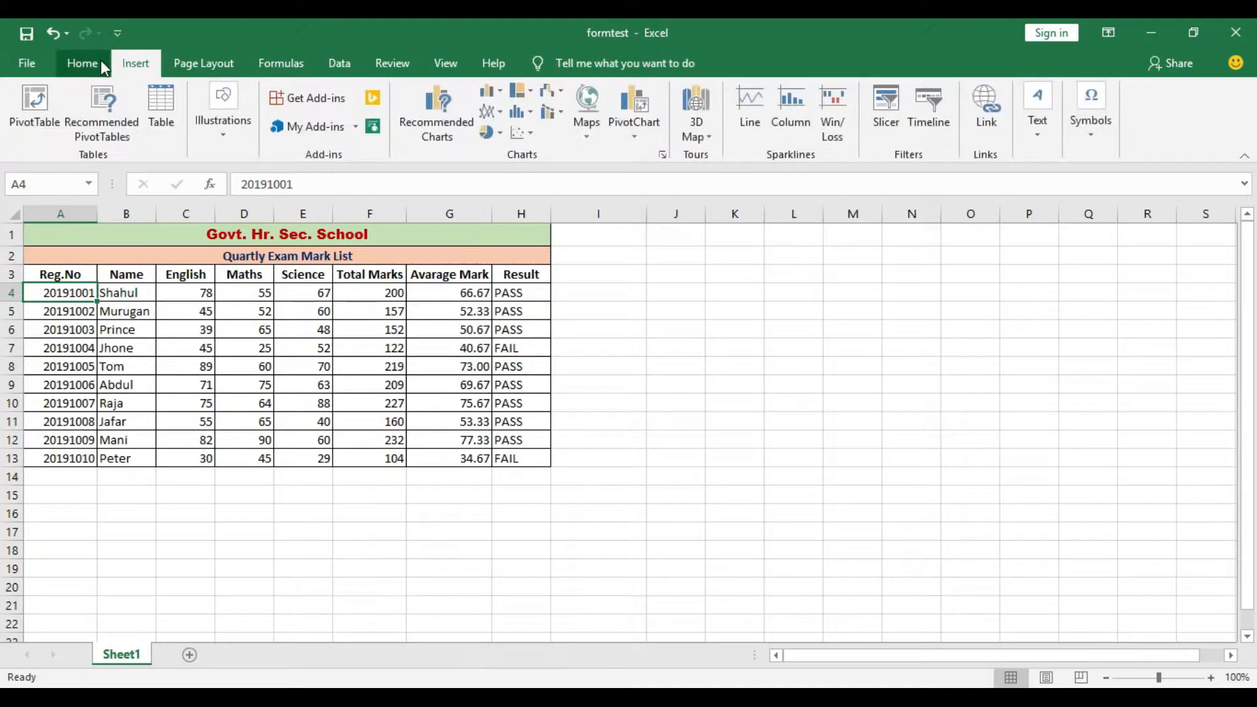
pyautogui.click(32, 60)
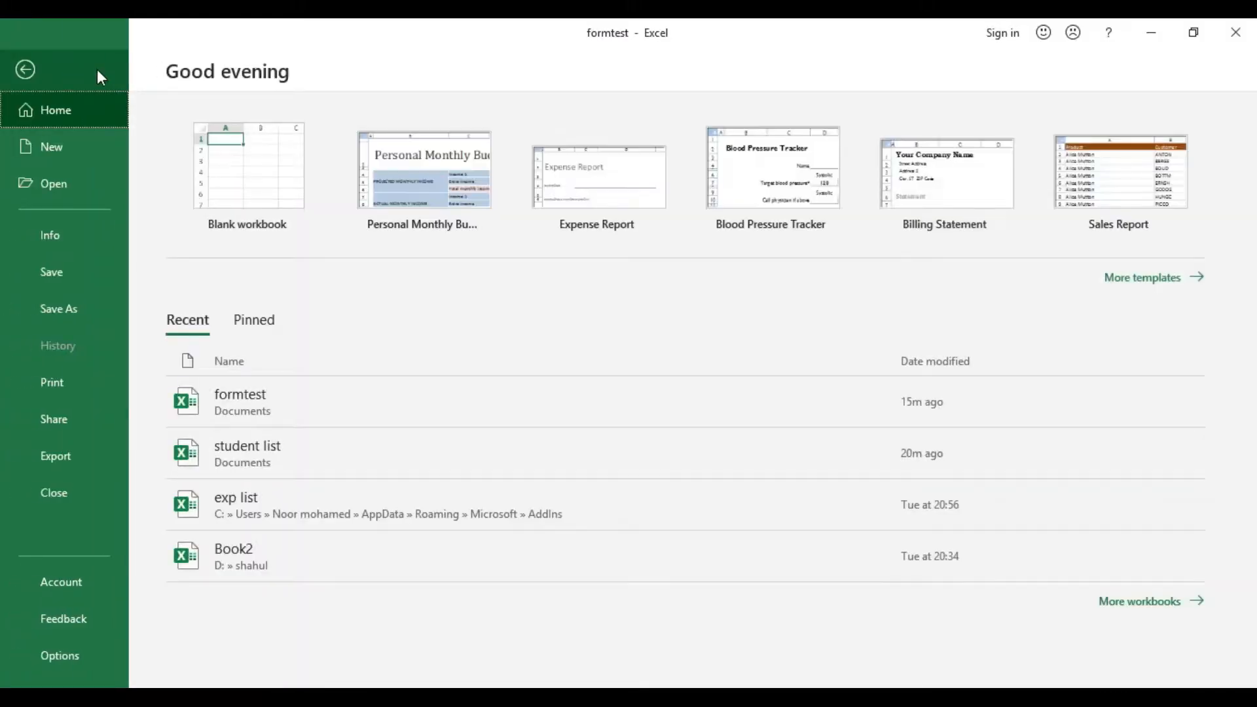
pyautogui.press('Escape')
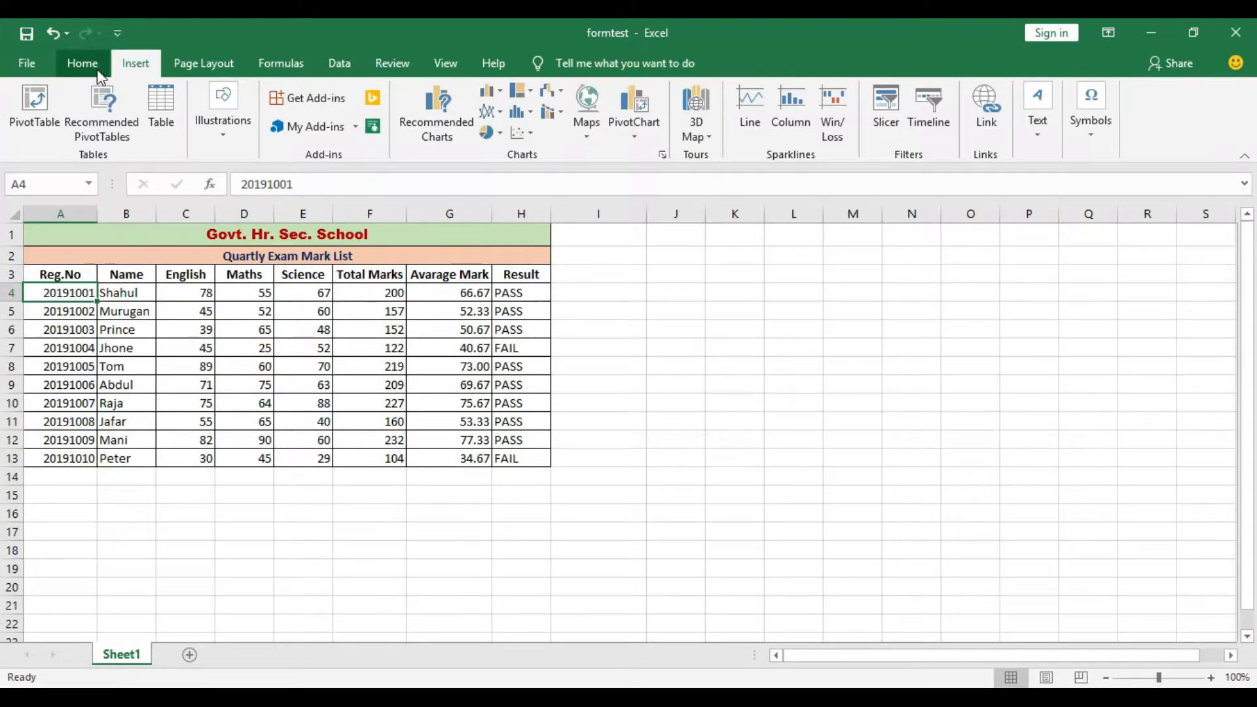
pyautogui.click(190, 65)
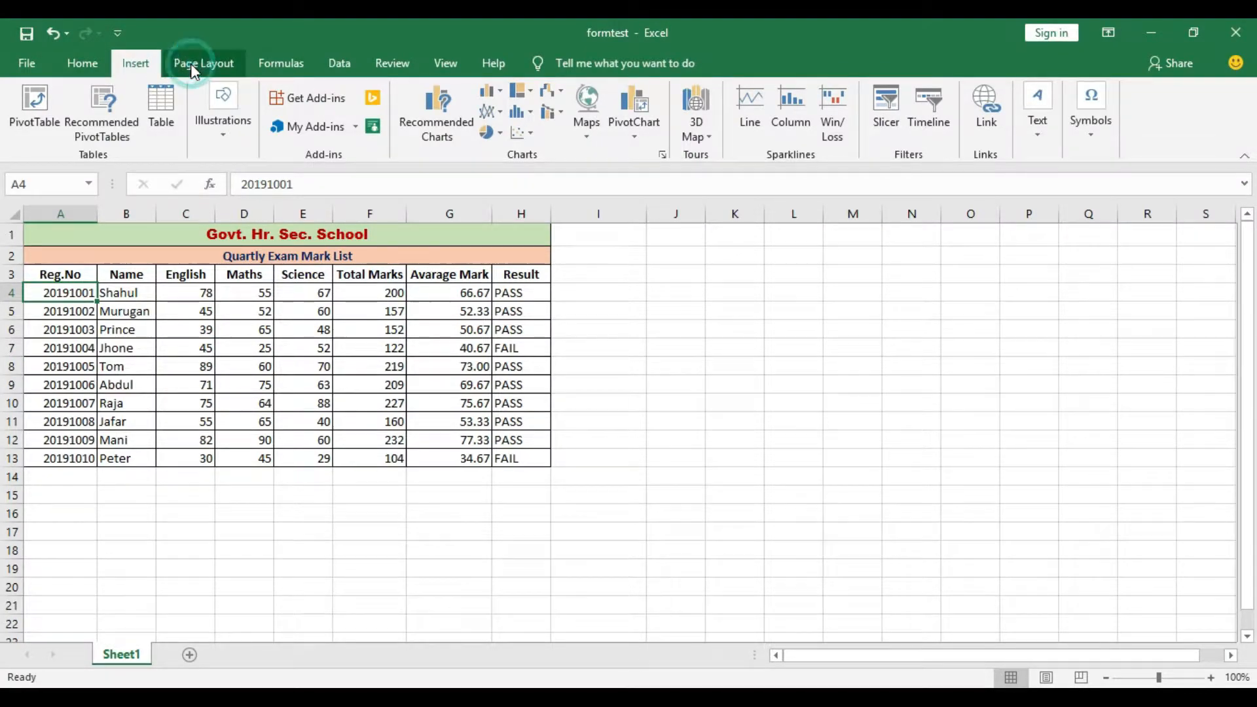
pyautogui.click(140, 64)
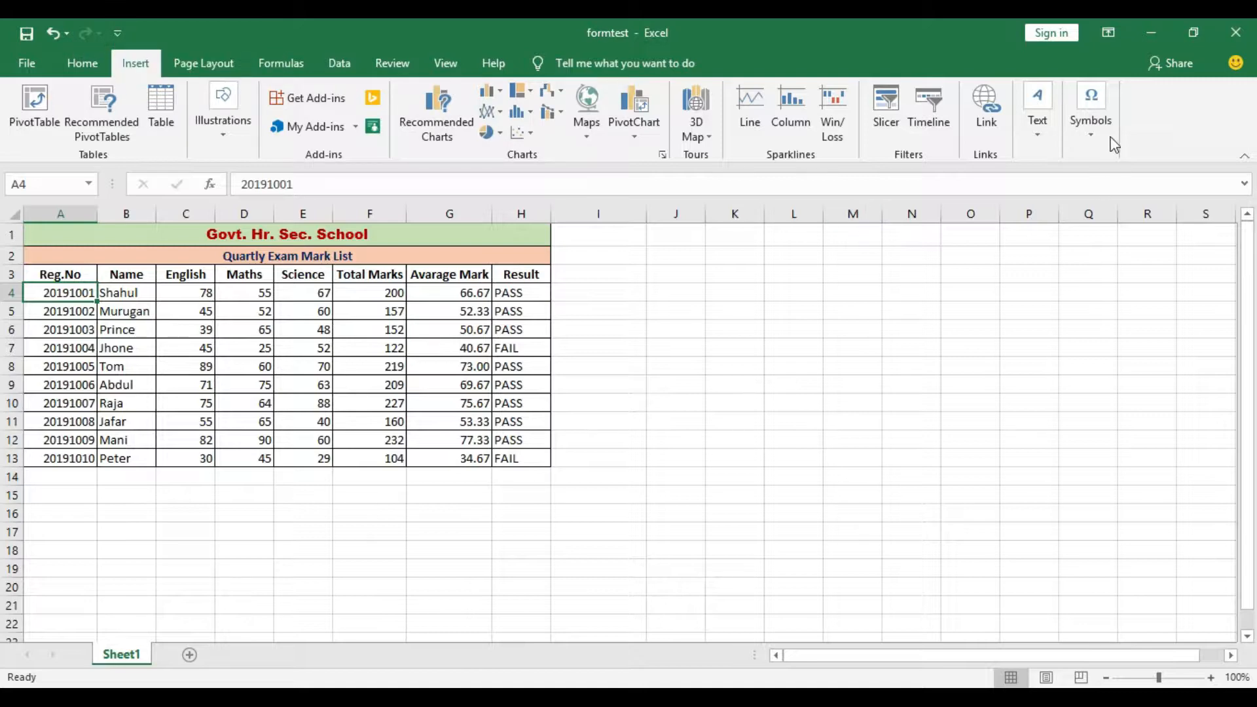
pyautogui.rightClick(1191, 101)
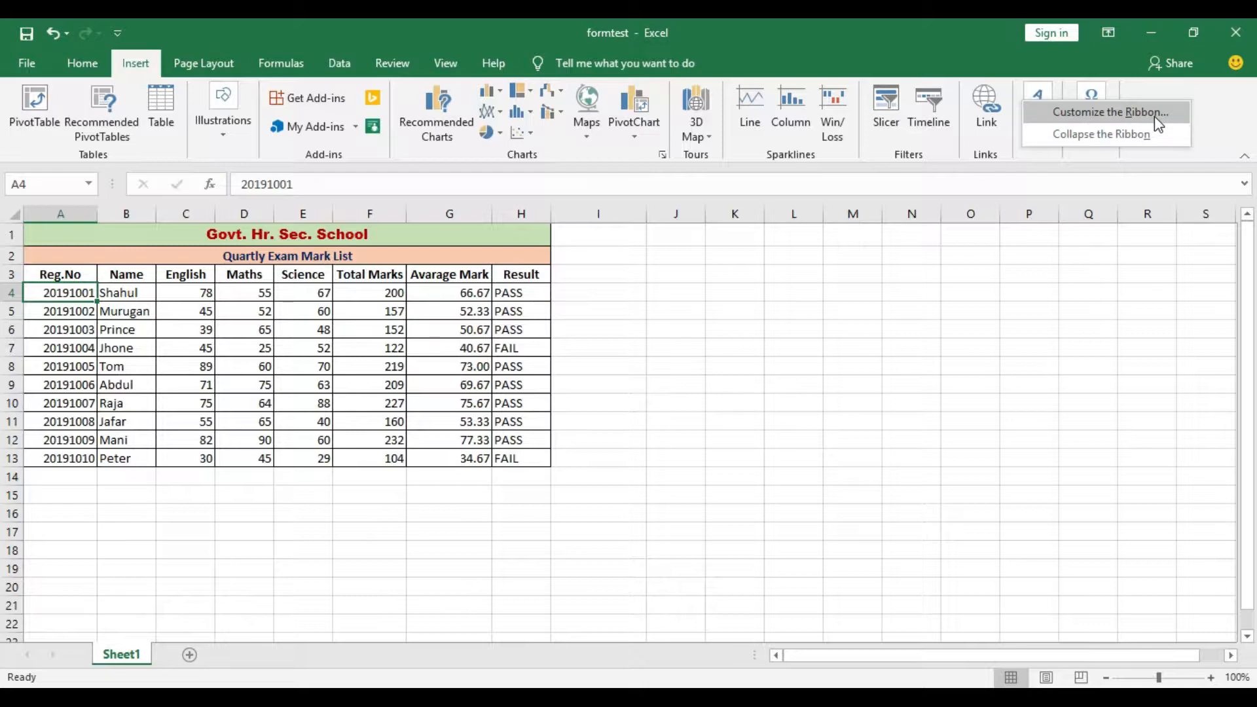
pyautogui.click(119, 34)
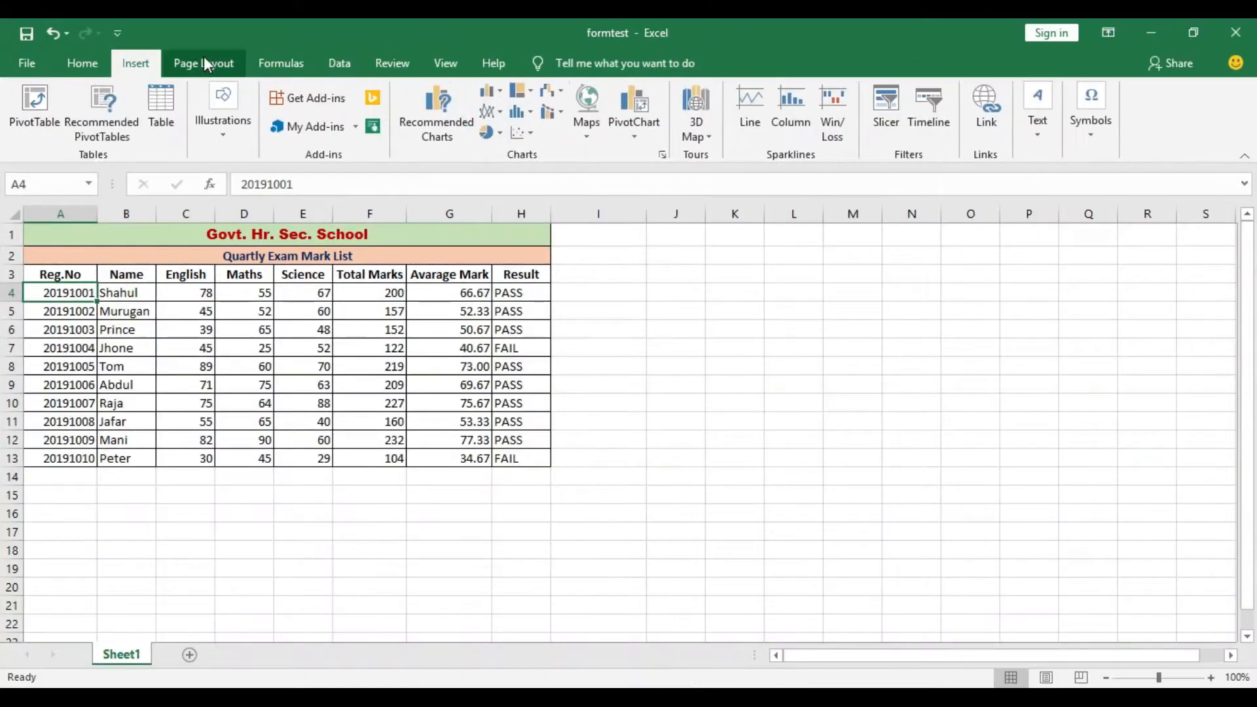
# Open the Quick Access Toolbar customization options and show All Commands as the command source
pyautogui.click(120, 40)
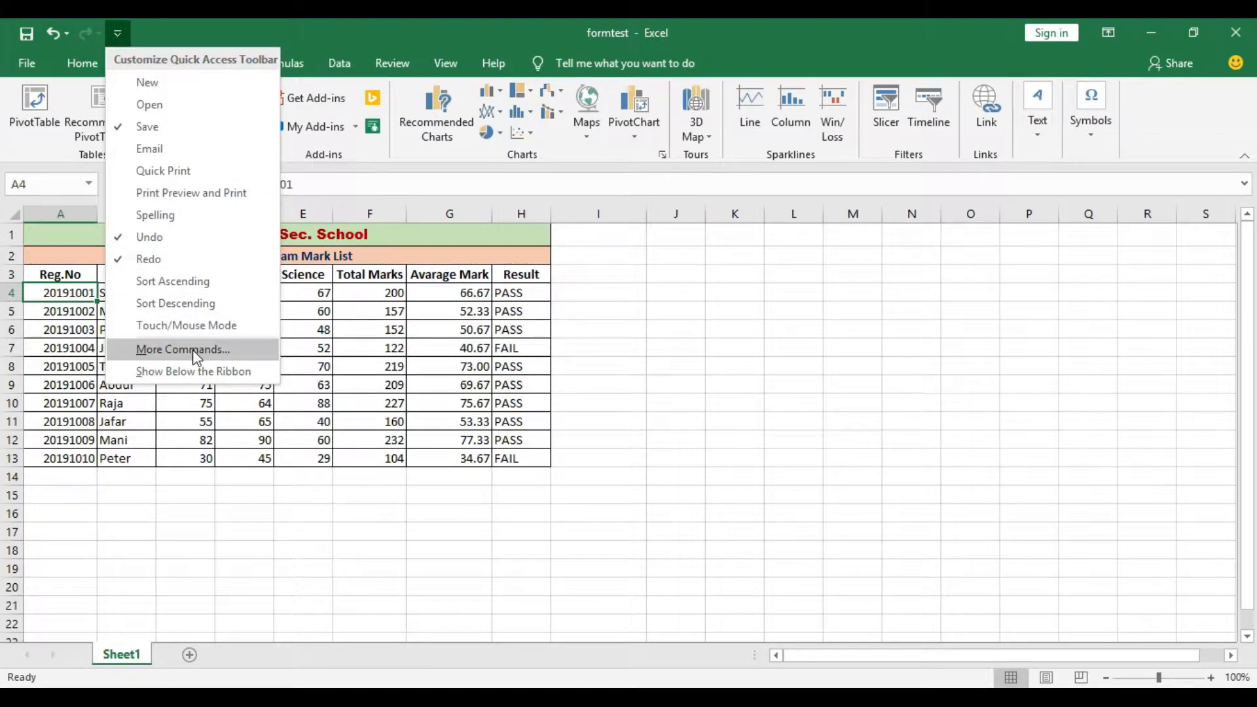
pyautogui.click(244, 349)
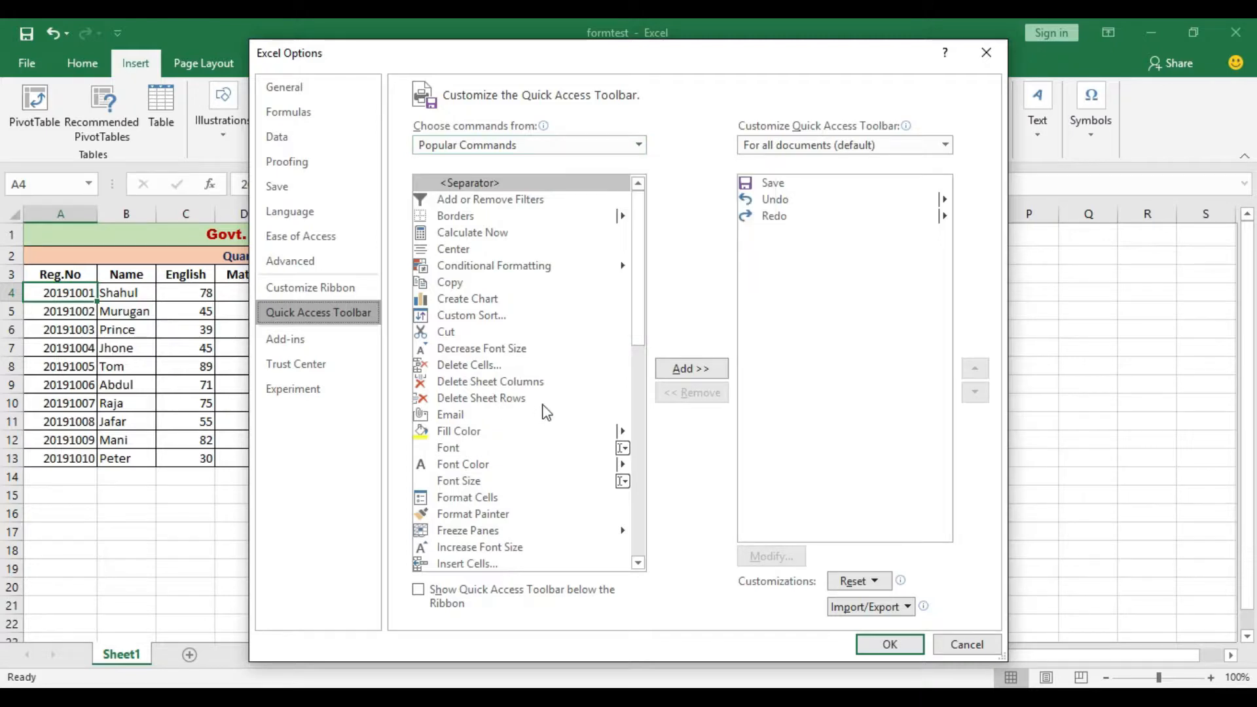
pyautogui.click(639, 146)
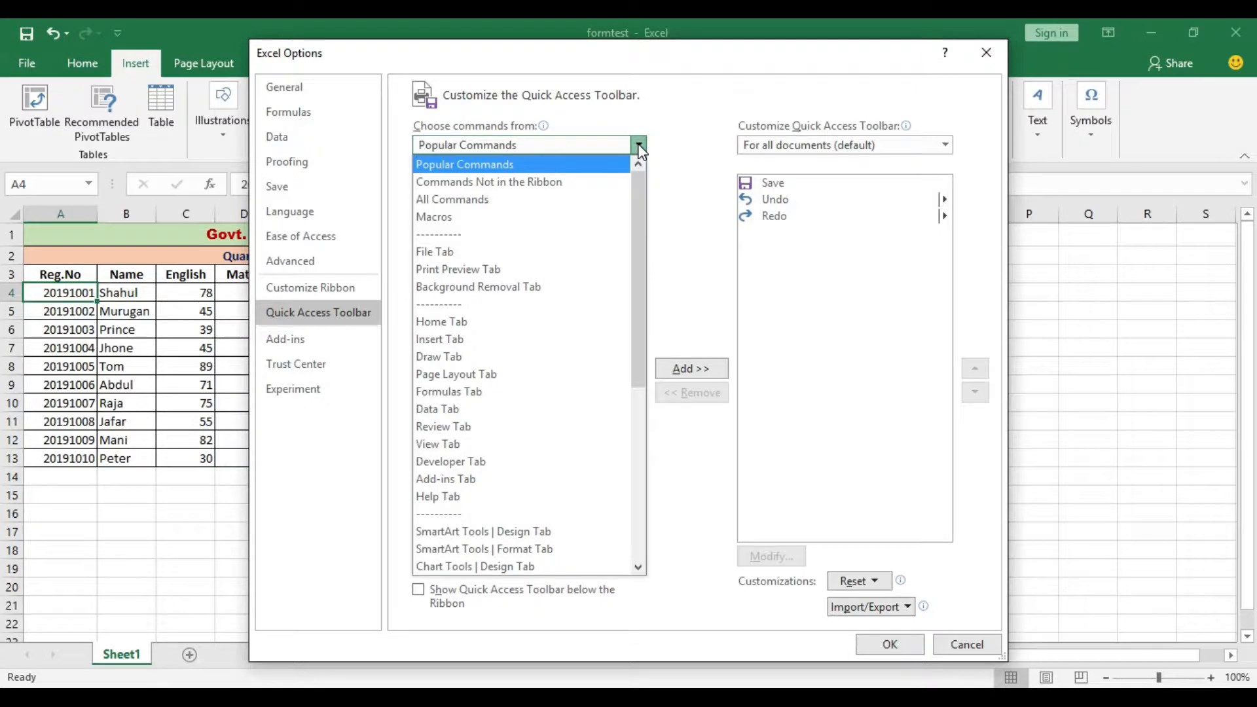
pyautogui.click(564, 203)
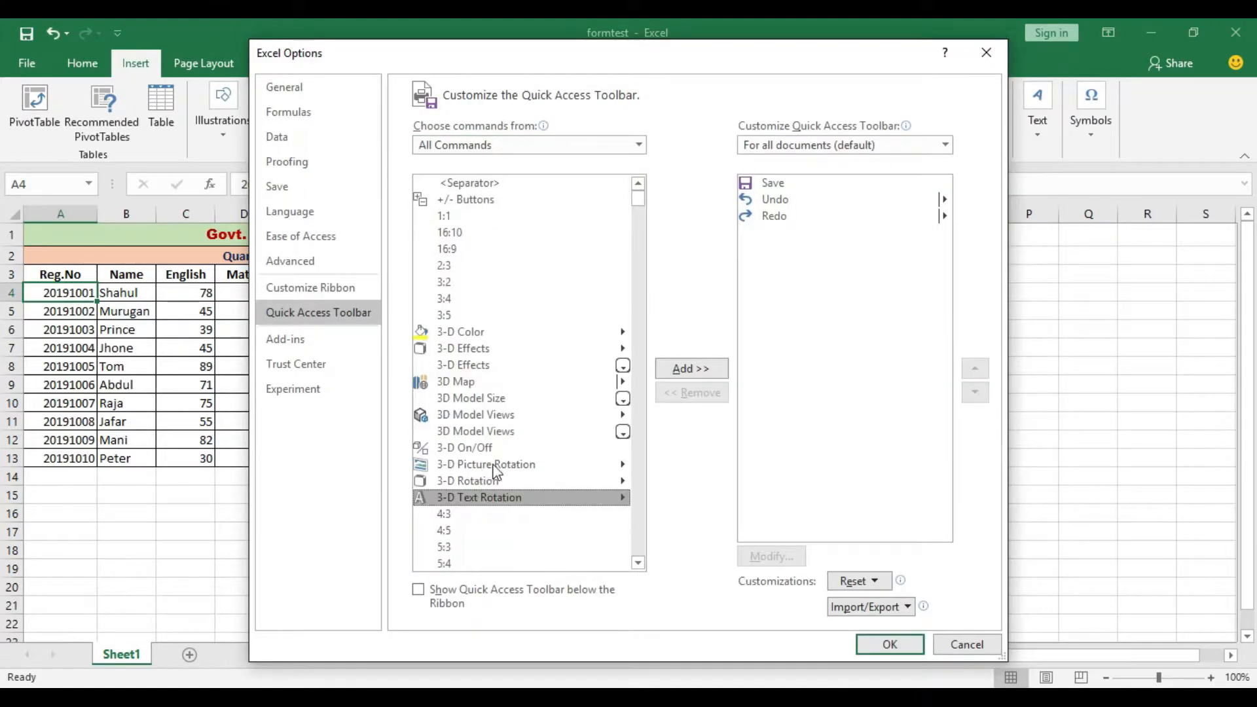
# Find the Form... command, add it to the Quick Access Toolbar for all documents, and apply the change
pyautogui.write('fo')
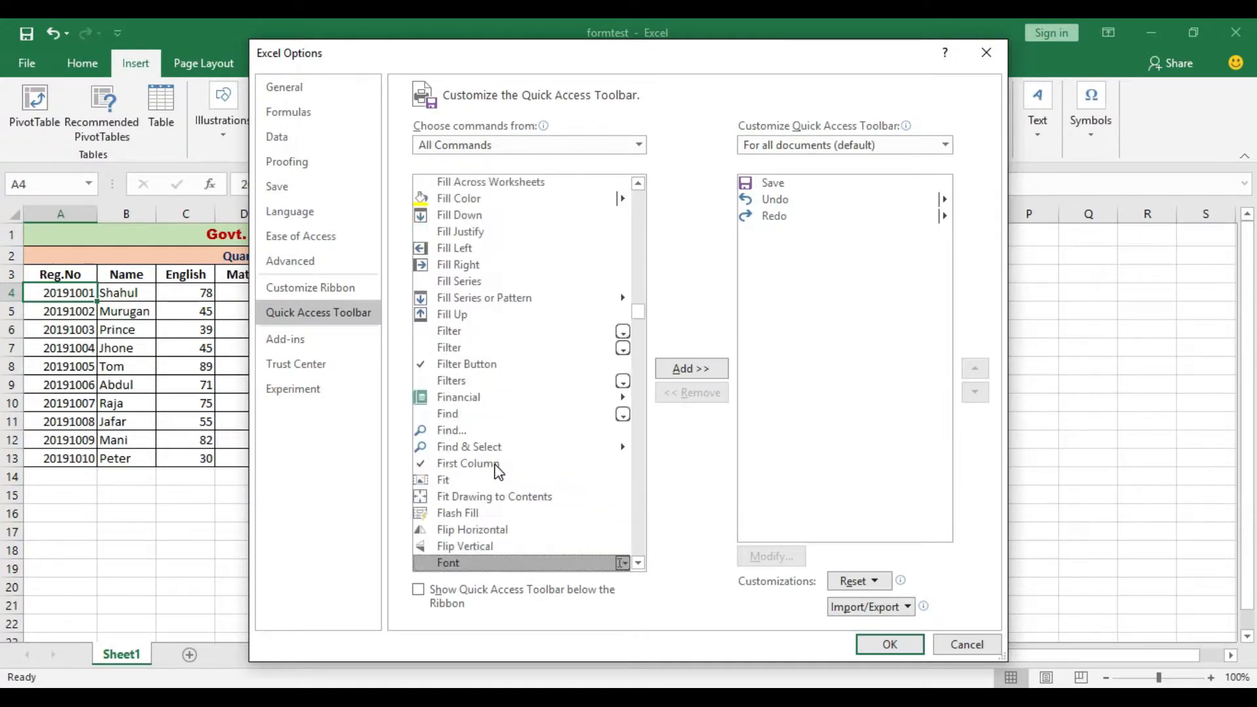
pyautogui.click(638, 563)
pyautogui.click(638, 563)
pyautogui.click(638, 563)
pyautogui.click(638, 563)
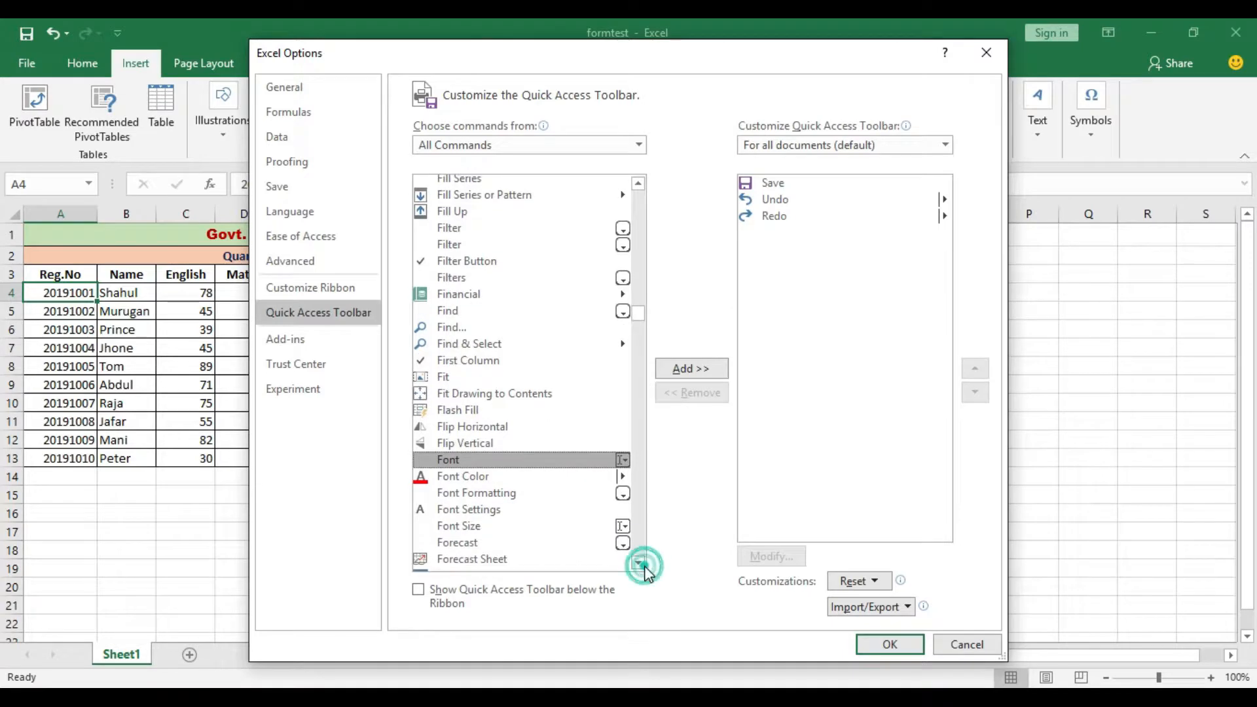
pyautogui.click(638, 563)
pyautogui.click(638, 563)
pyautogui.click(638, 563)
pyautogui.click(639, 563)
pyautogui.click(638, 563)
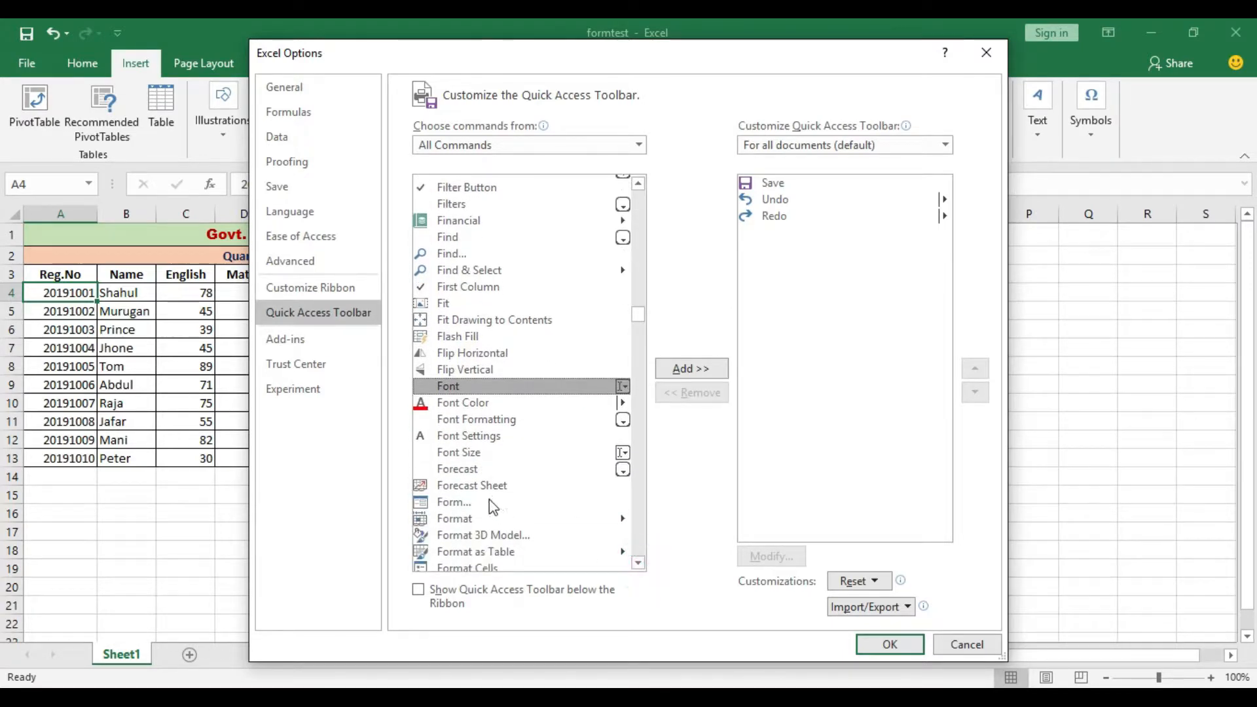
pyautogui.click(492, 504)
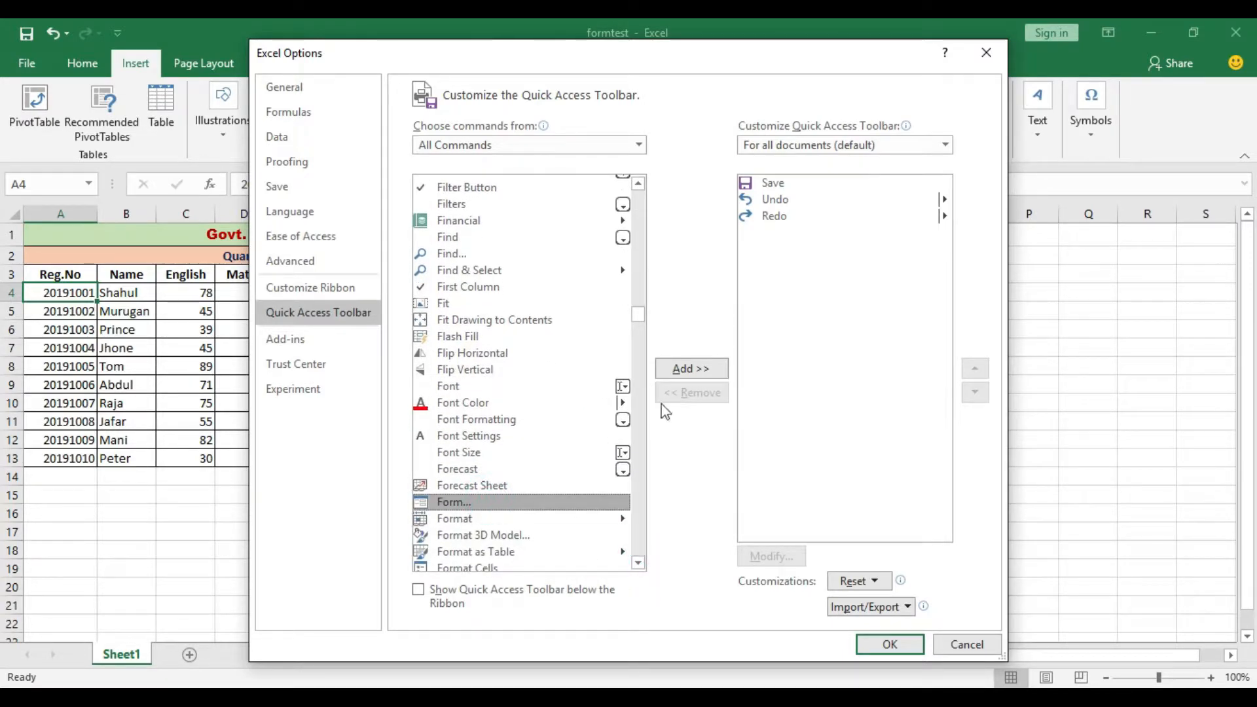
pyautogui.click(682, 370)
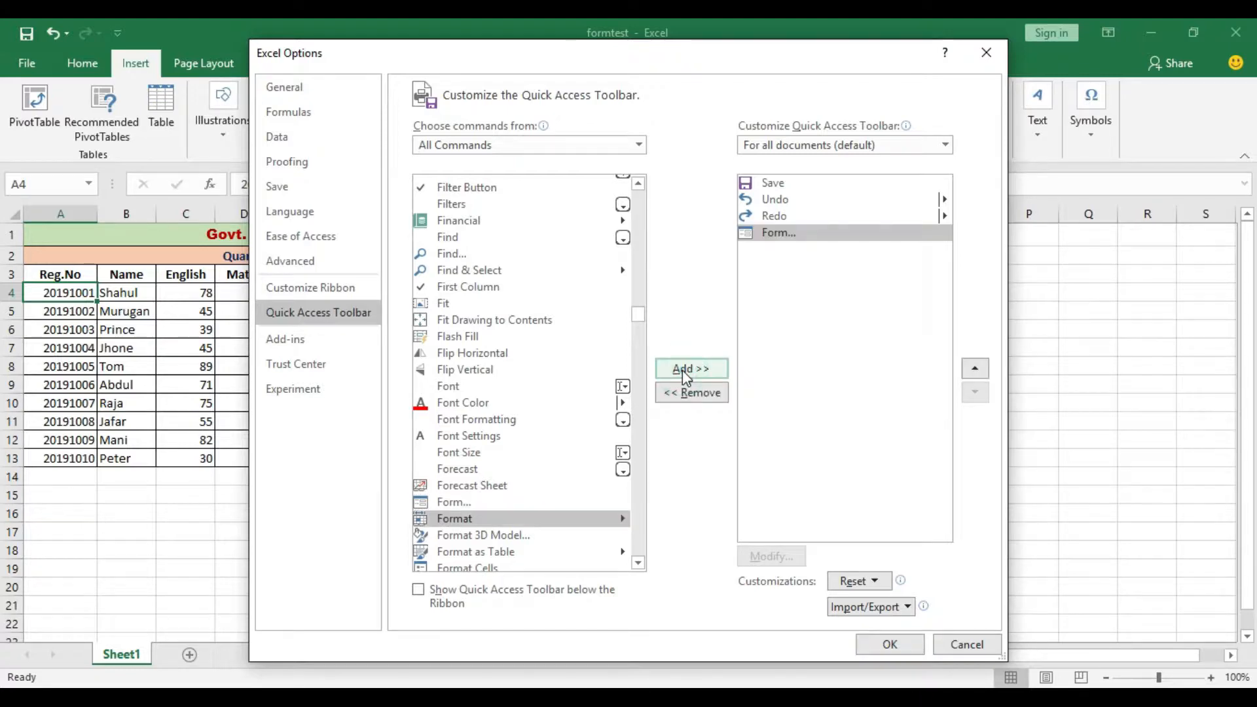
pyautogui.click(889, 644)
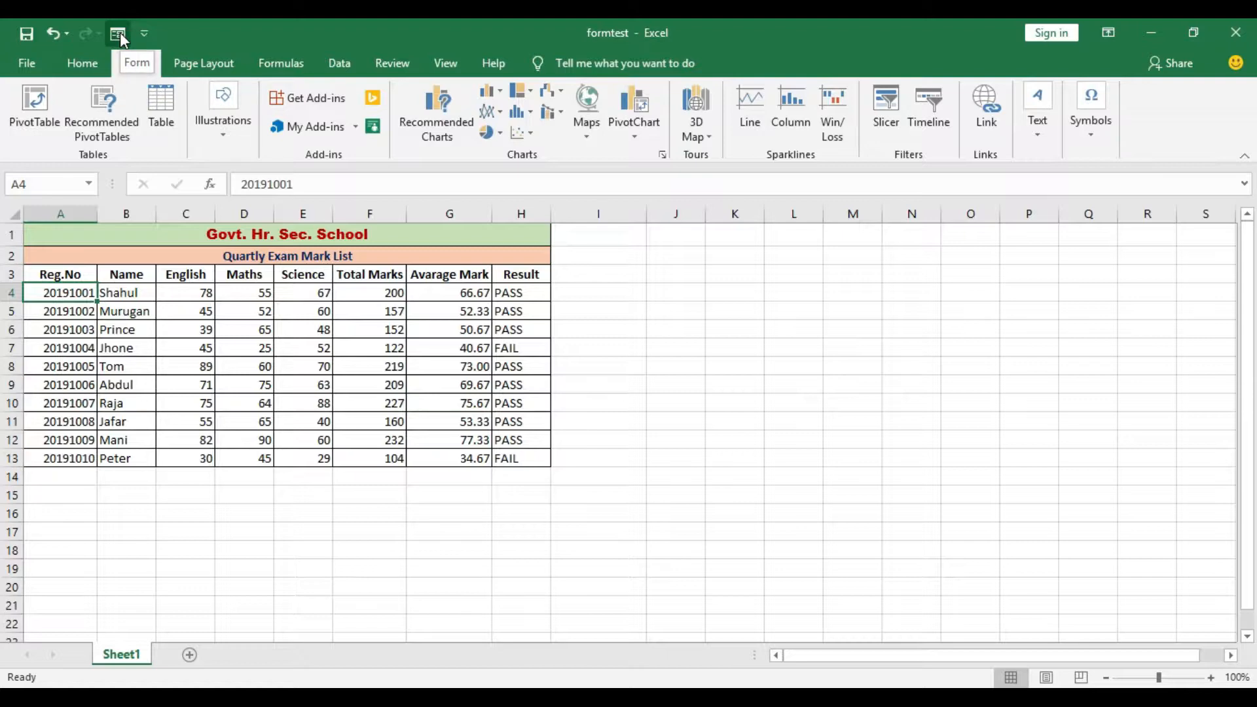
# Select the mark list from the Reg.No header to the last result, A3:H13, and open its data entry form
pyautogui.click(64, 274)
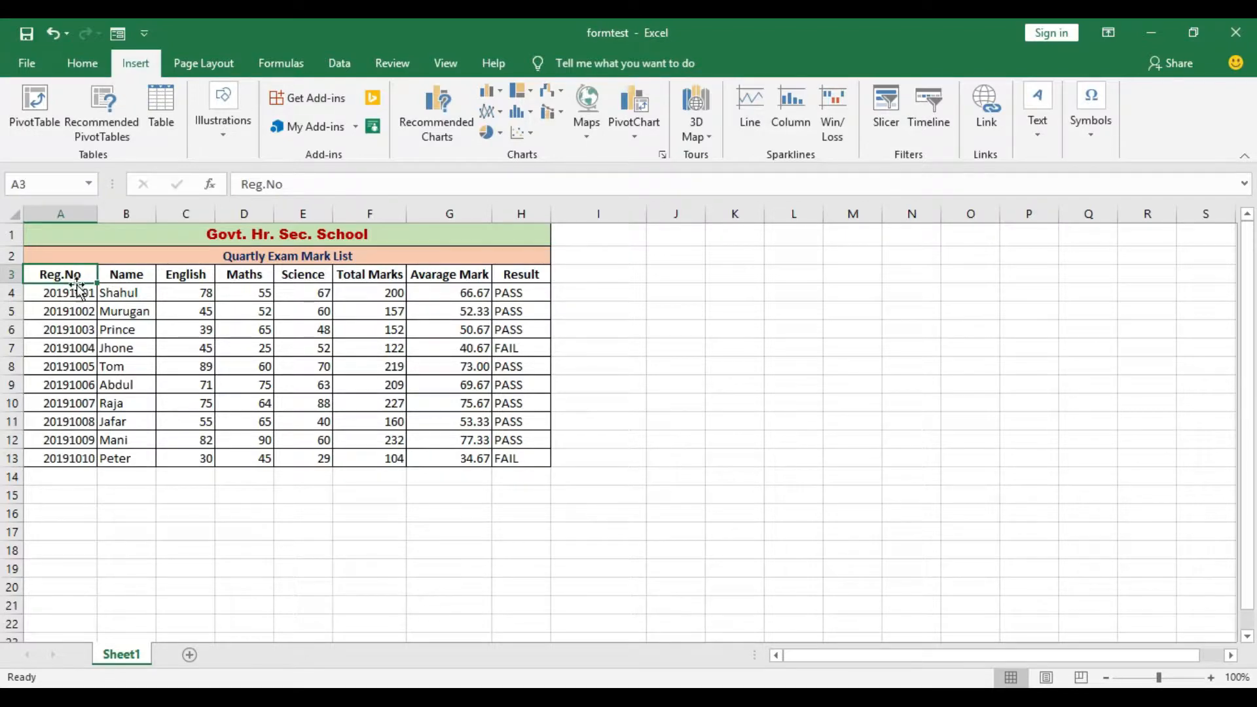
pyautogui.moveTo(64, 274); pyautogui.dragTo(499, 461)
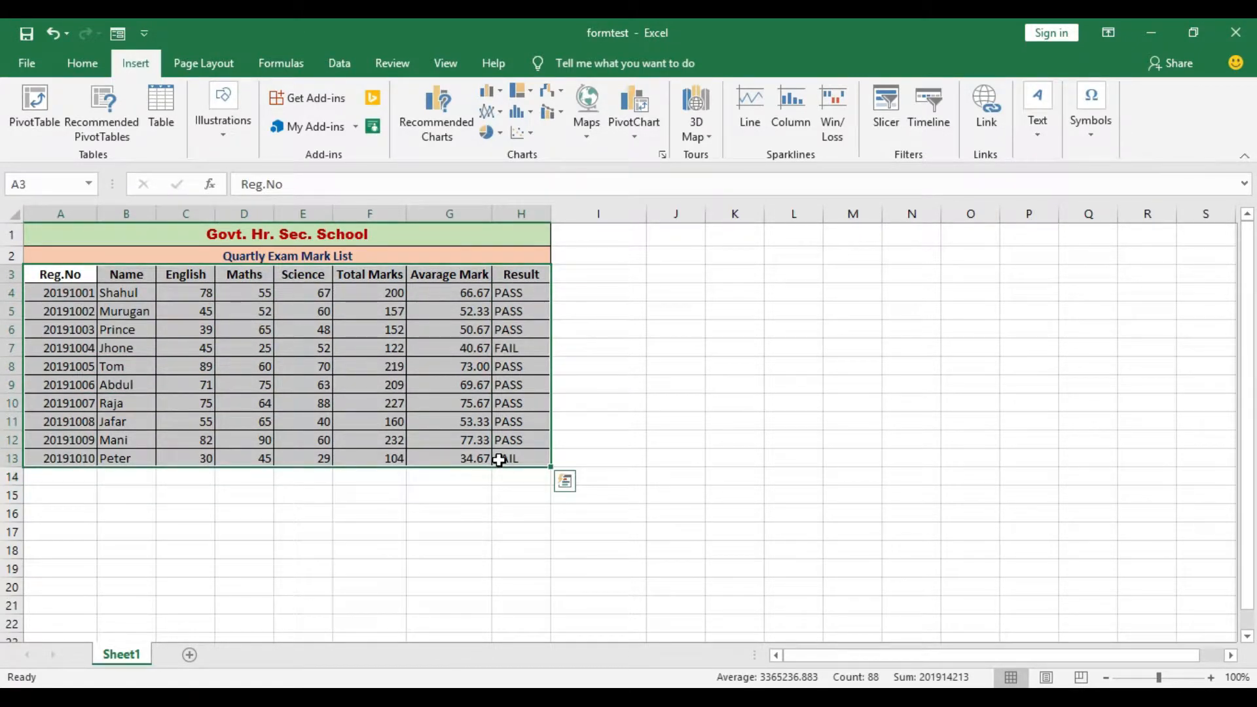
pyautogui.click(119, 33)
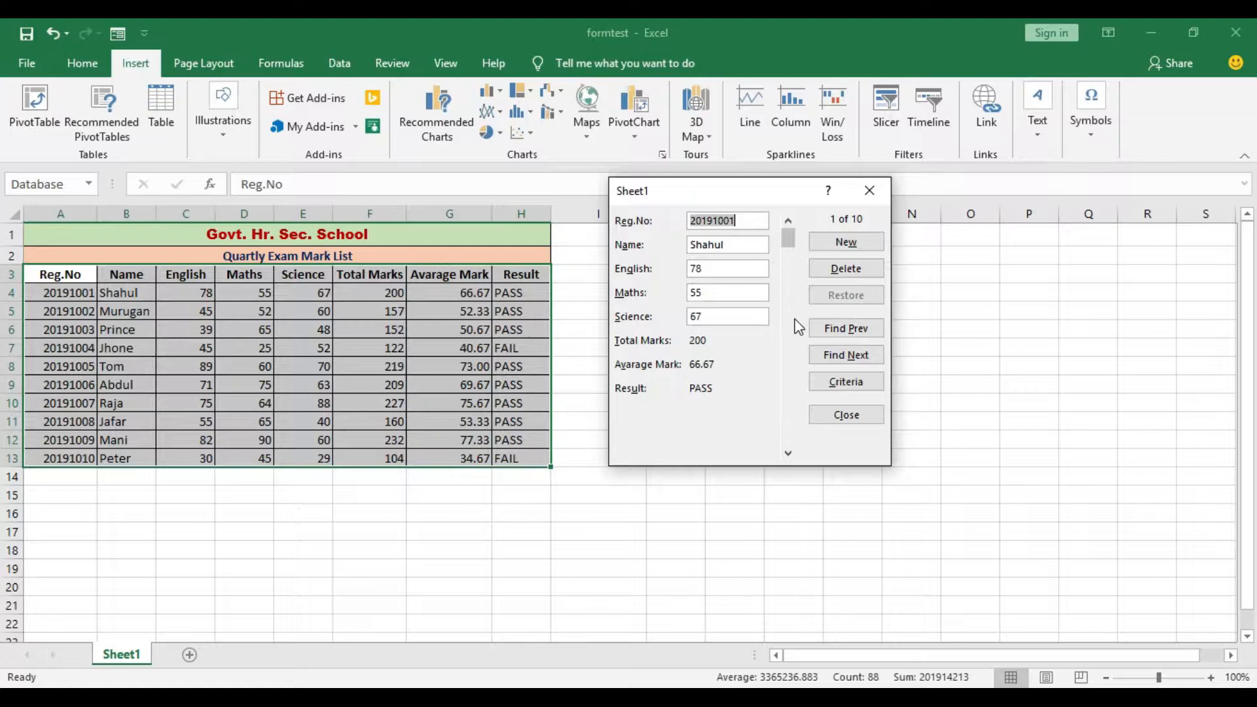
# Add a new student record with a registration number, the student's name, and marks English 85, Maths 90 and Science 75
pyautogui.click(867, 246)
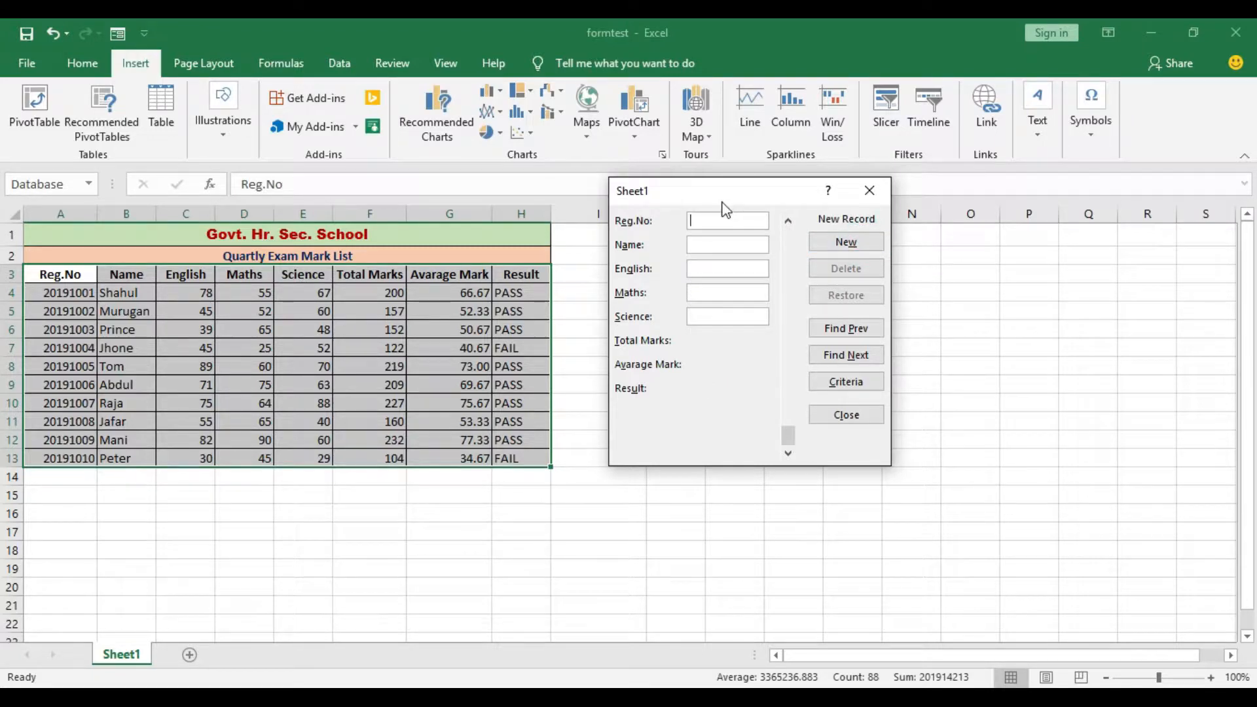
pyautogui.write('201911')
pyautogui.press('Tab')
pyautogui.write('Malar')
pyautogui.press('Tab')
pyautogui.write('85')
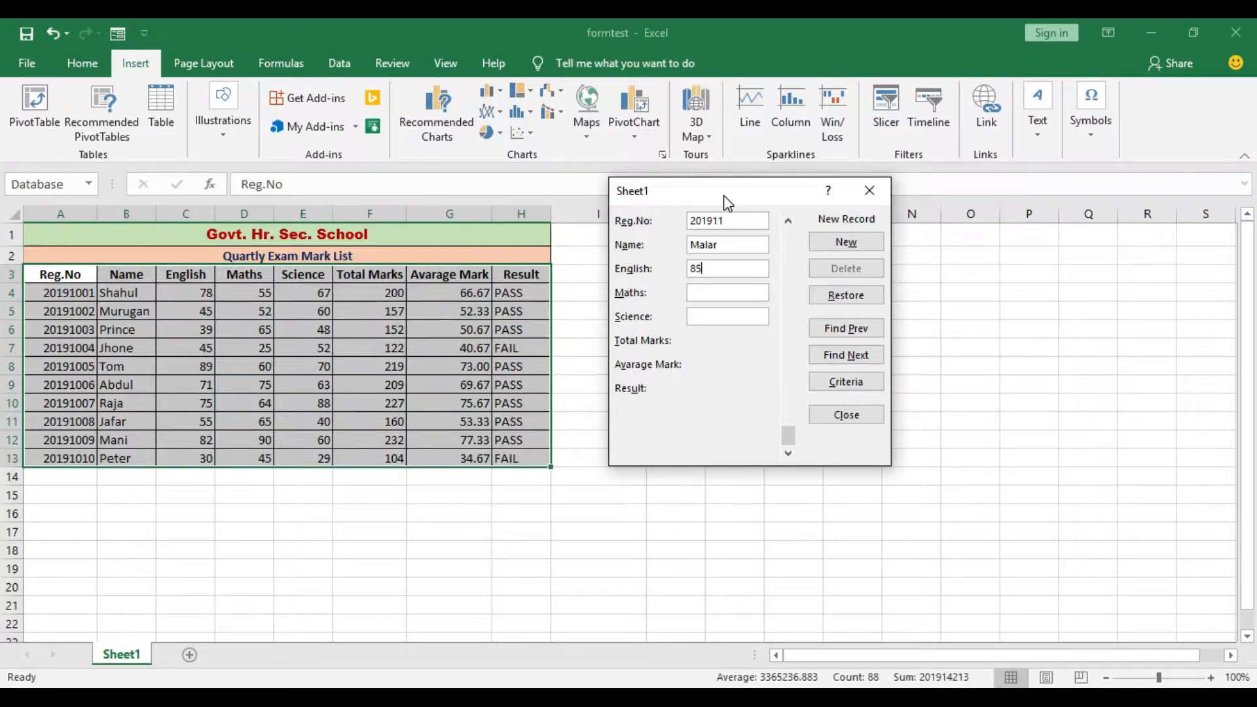
pyautogui.press('Tab')
pyautogui.write('9')
pyautogui.write('0')
pyautogui.write('75')
pyautogui.press('Tab')
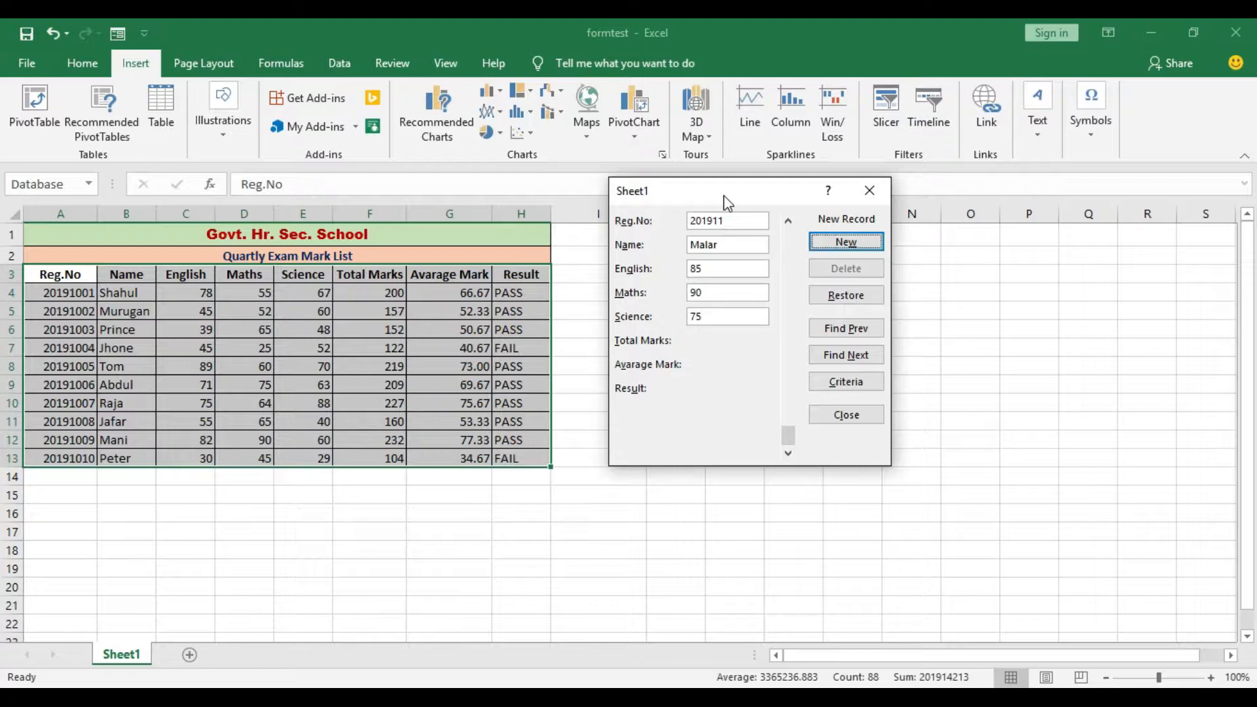
pyautogui.click(844, 243)
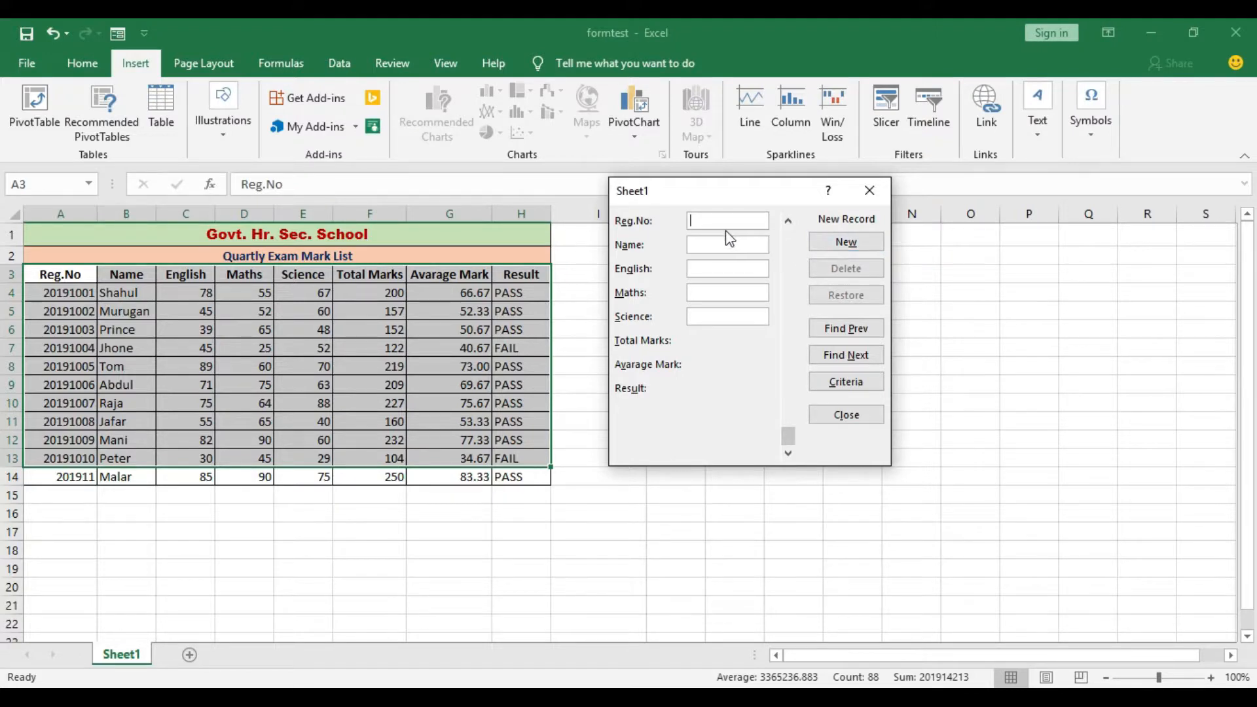
# Add another student record with a registration number, the student's name, and marks English 90, Maths 99 and Science 96
pyautogui.write('2019')
pyautogui.write('annan')
pyautogui.write('90')
pyautogui.write('99')
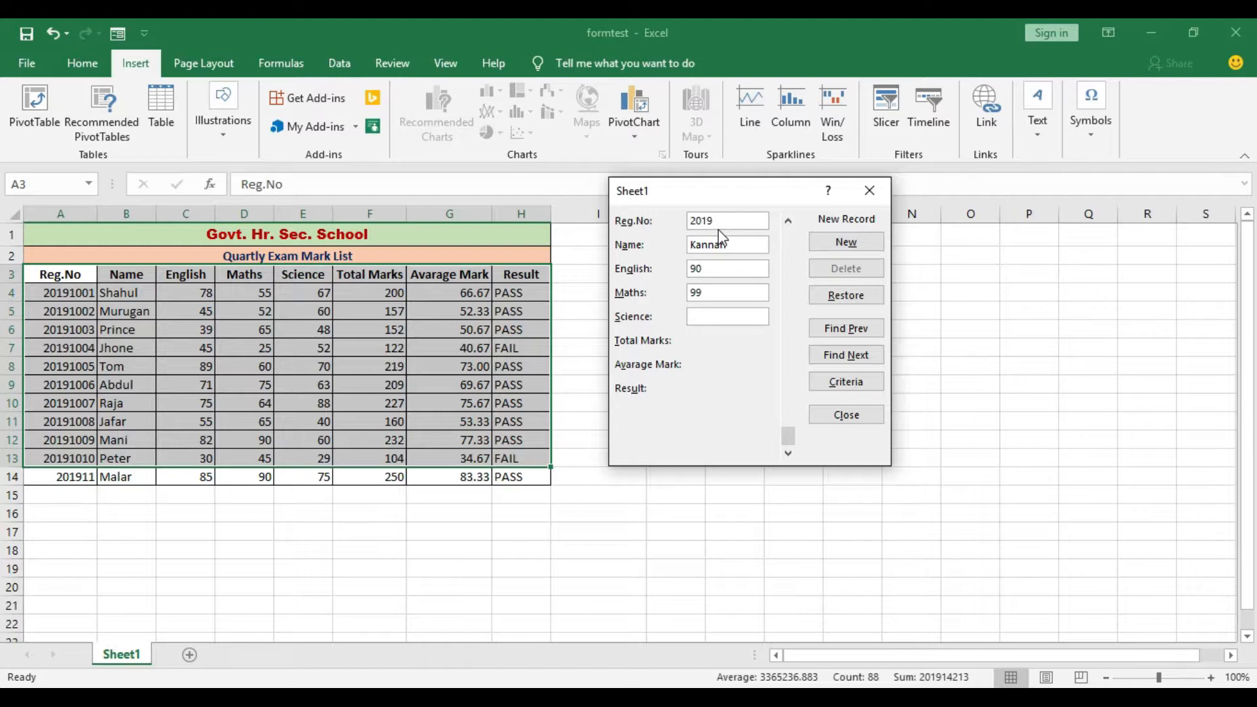
pyautogui.press('Tab')
pyautogui.write('96')
pyautogui.press('Tab')
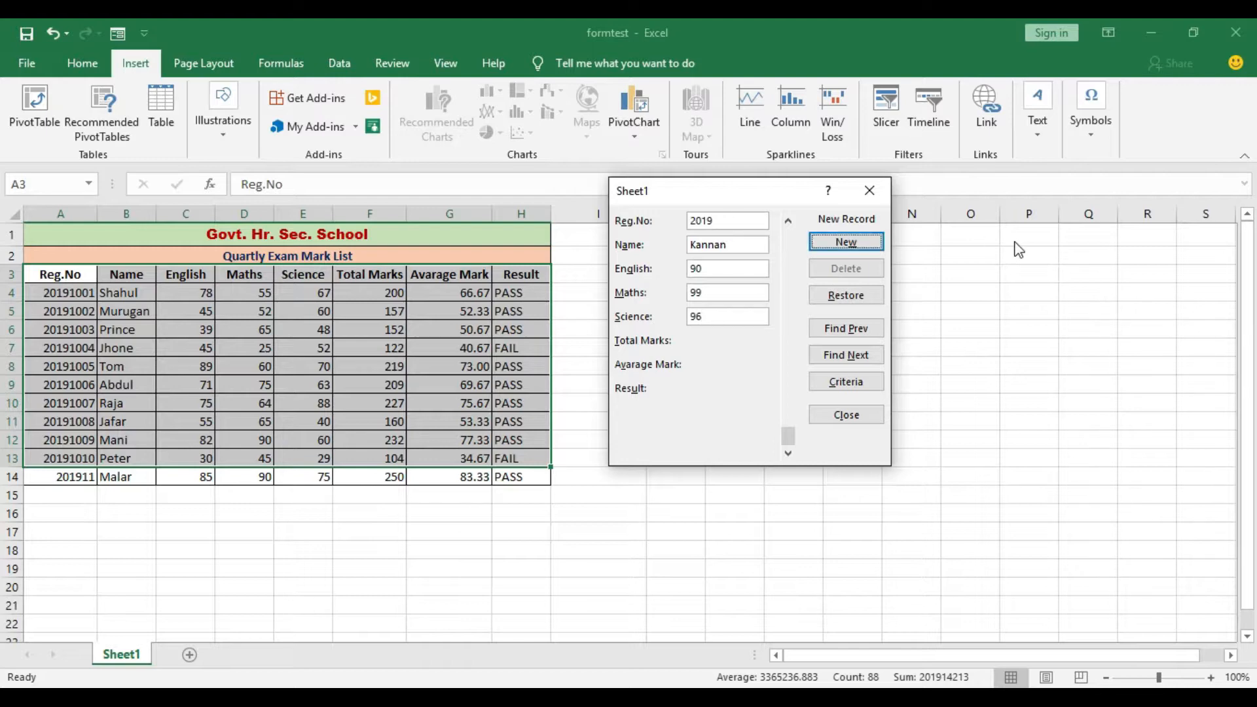
pyautogui.click(867, 243)
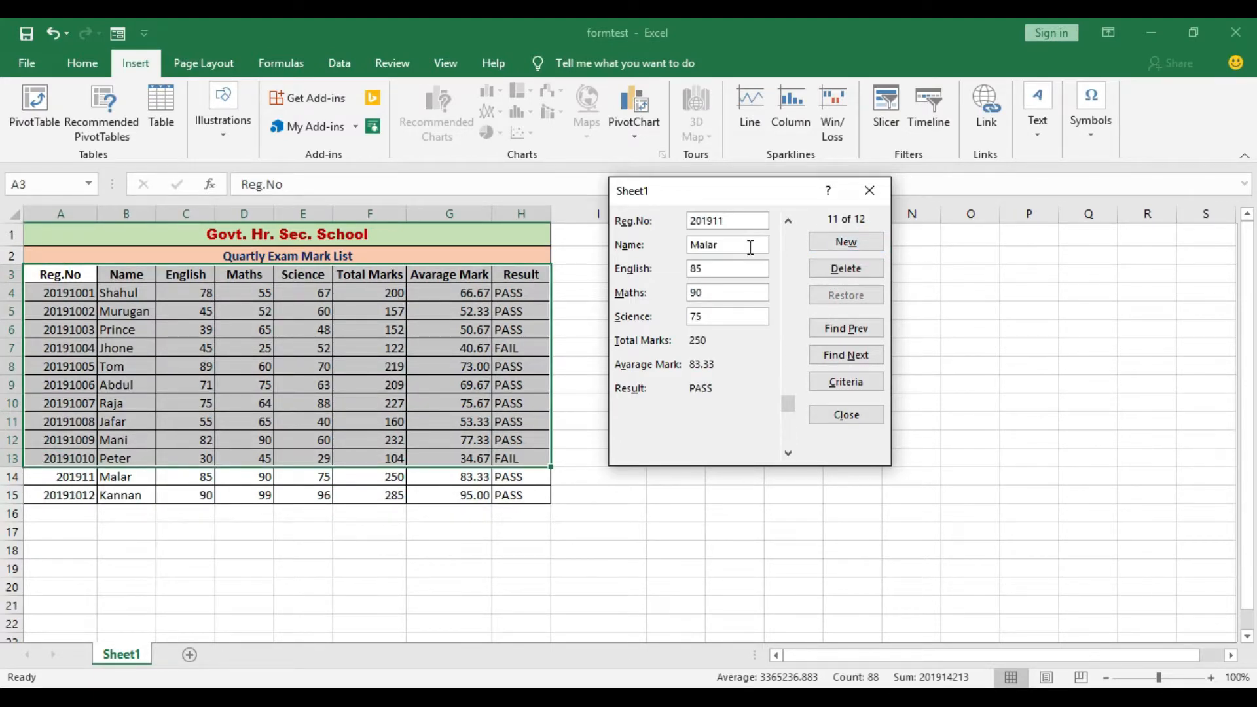
# Correct the registration number of the student record with marks 85, 90 and 75 to the full eight-digit format
pyautogui.write('01')
pyautogui.press('Left')
pyautogui.press('BackSpace')
pyautogui.write('10')
pyautogui.press('Return')
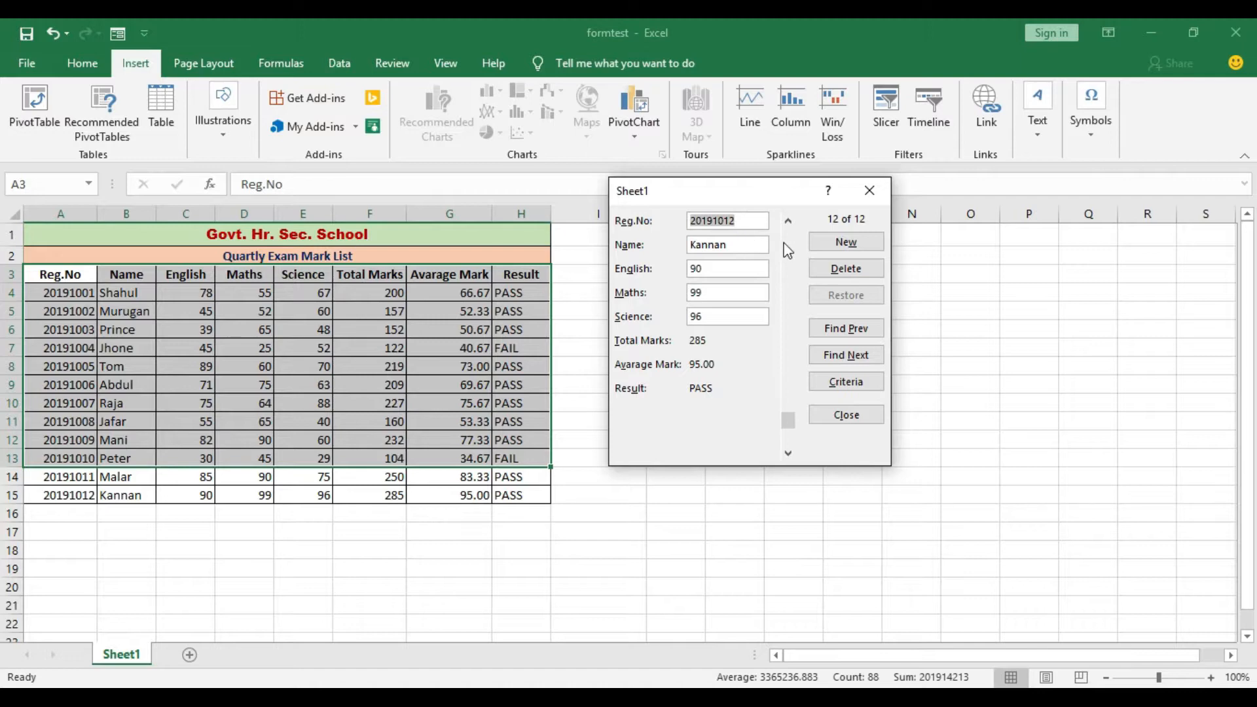
# Return to the student record with marks 85, 90 and 75 in the data form and delete it permanently
pyautogui.click(788, 221)
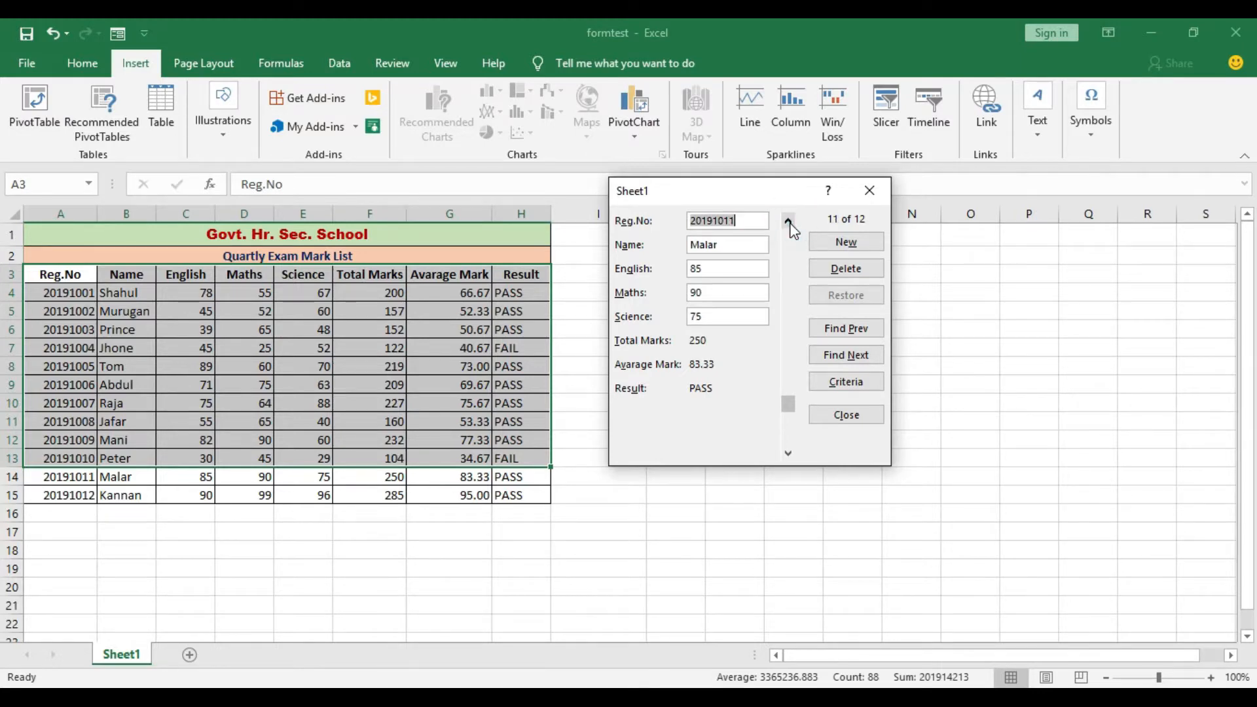
pyautogui.click(837, 273)
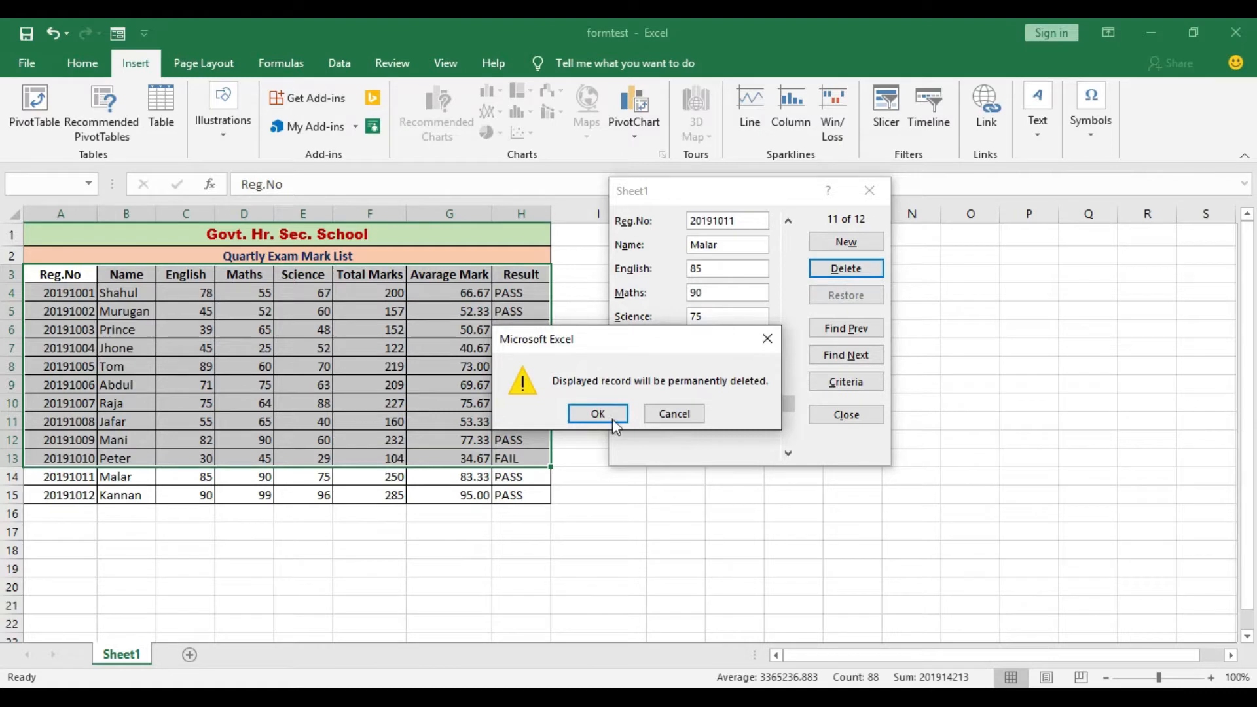
pyautogui.click(597, 413)
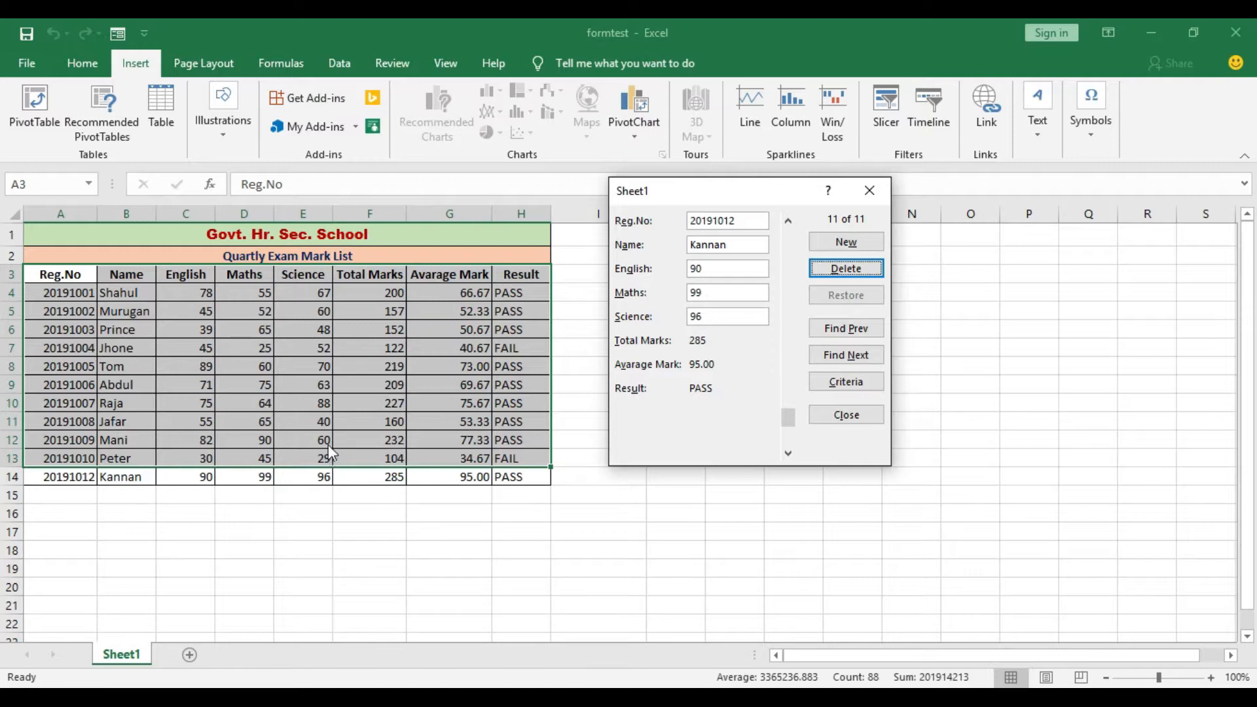
# Set the form's search criteria to Result PASS and find the previous matching record
pyautogui.click(858, 385)
pyautogui.click(711, 385)
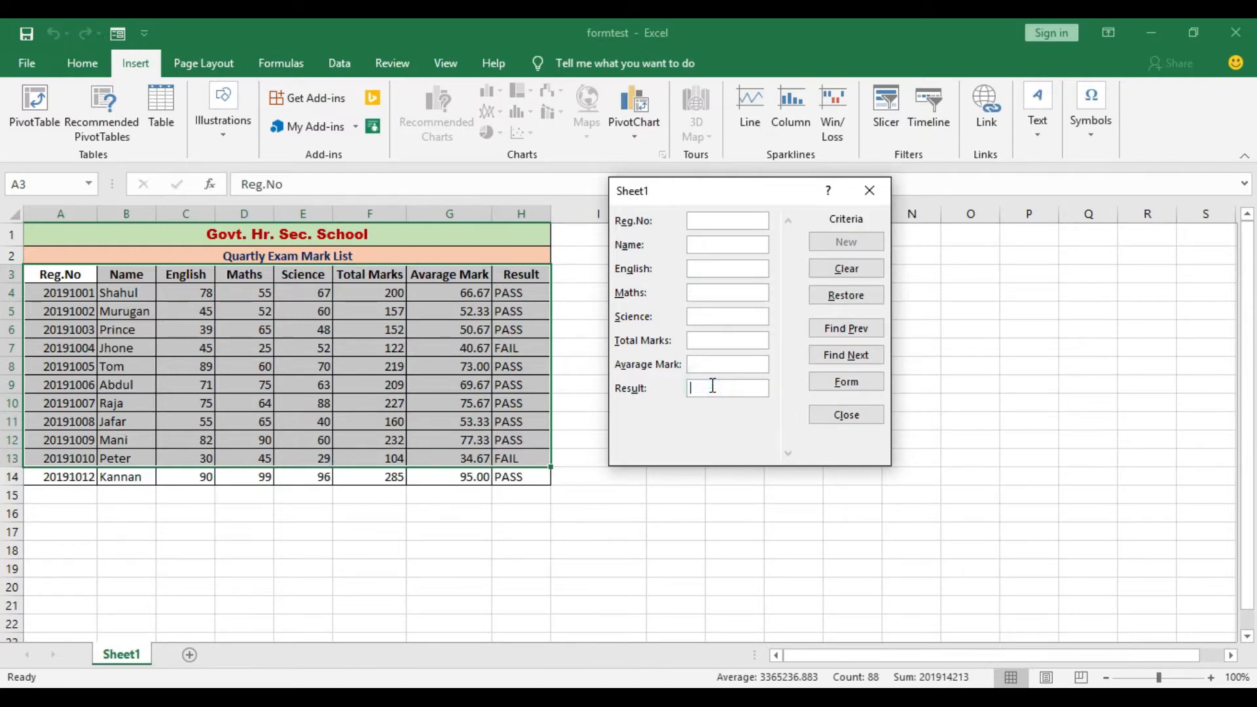
pyautogui.press('capslock')
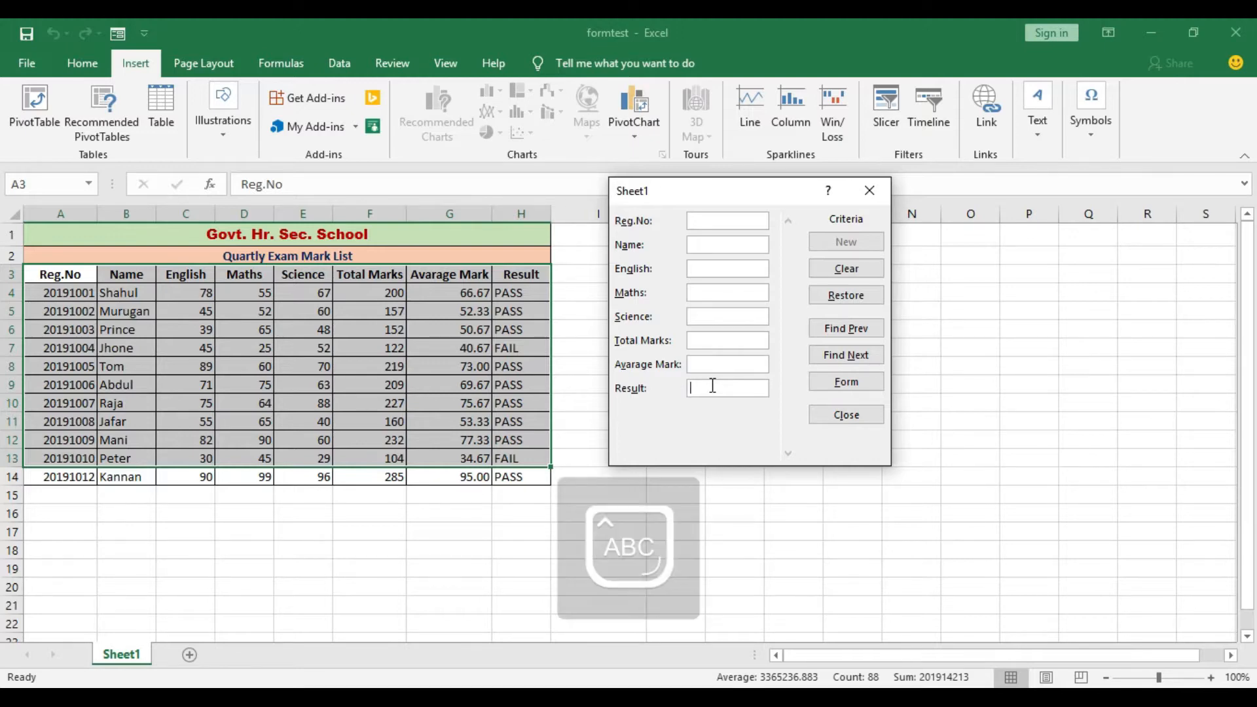
pyautogui.write('PASS')
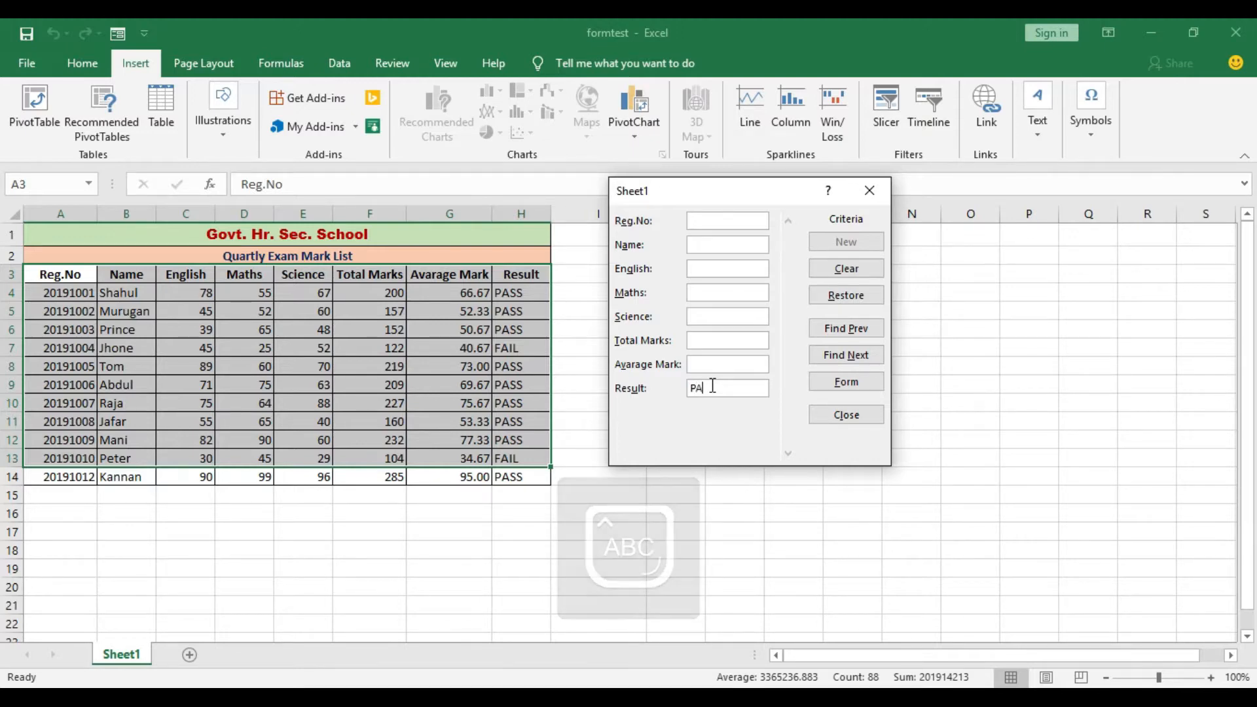
pyautogui.click(856, 336)
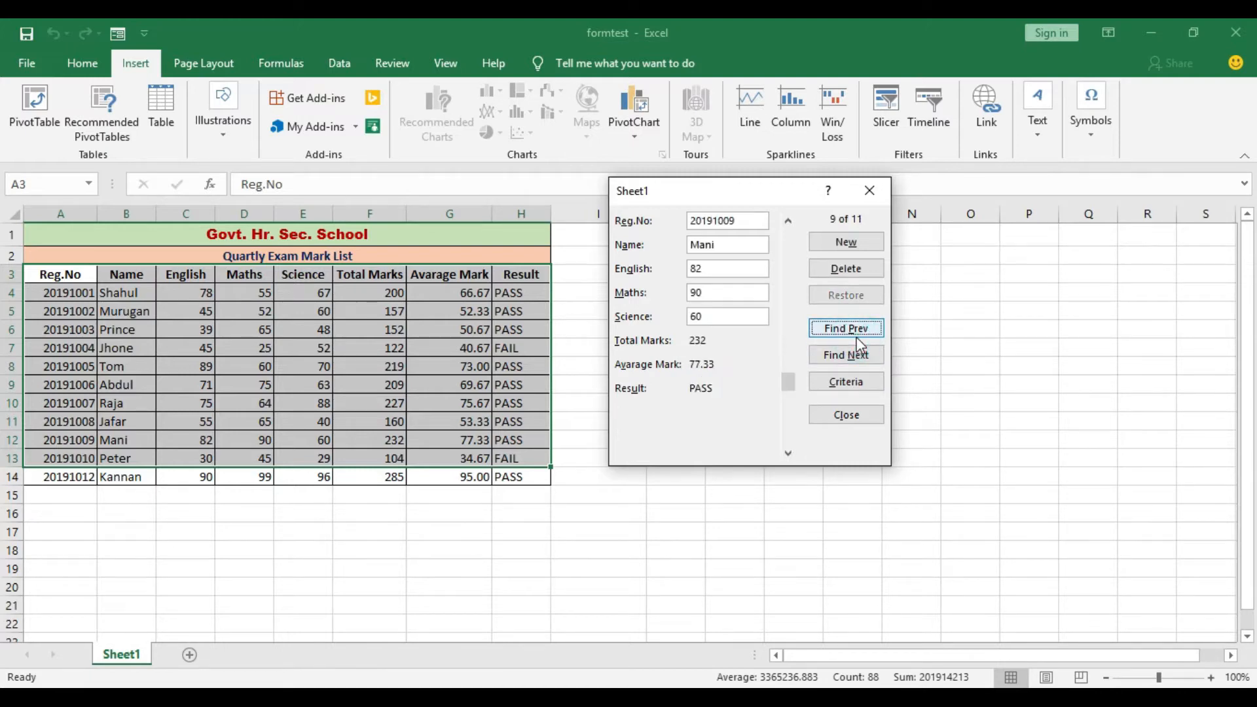
# Browse backward through the records matching Result PASS until reaching the first record in the list
pyautogui.click(856, 337)
pyautogui.click(857, 338)
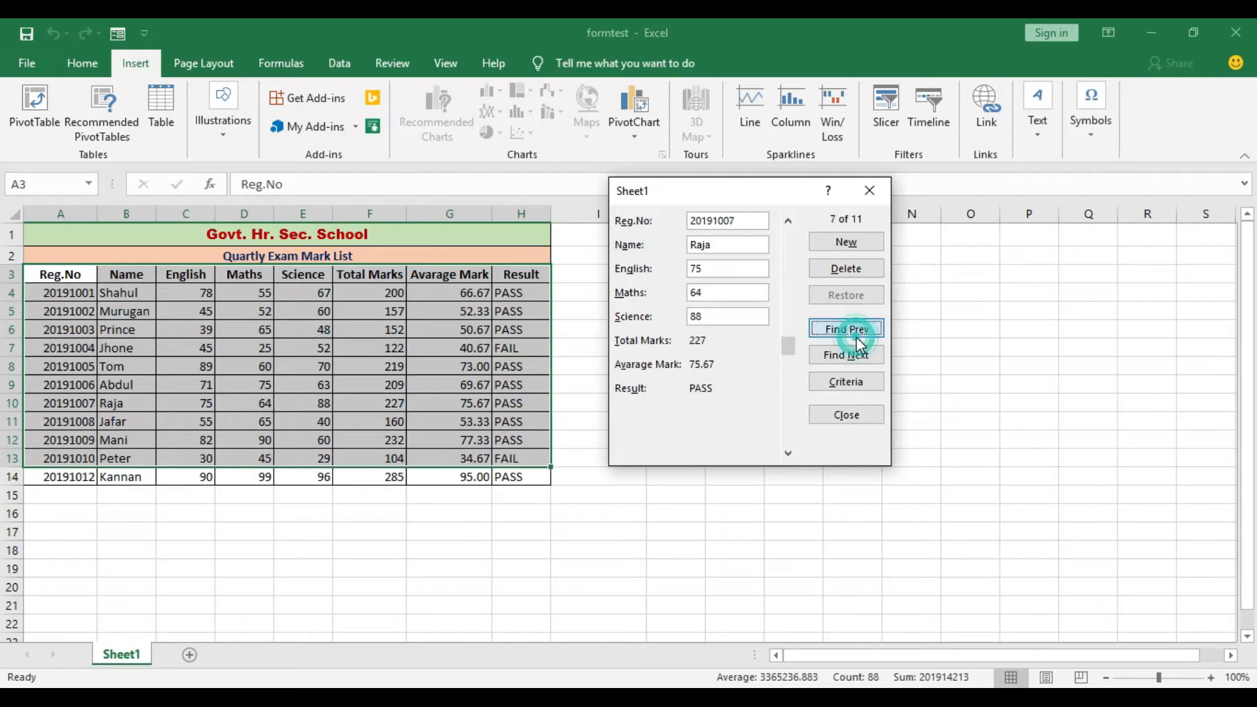
pyautogui.click(856, 338)
pyautogui.click(857, 338)
pyautogui.click(857, 337)
pyautogui.click(857, 338)
pyautogui.click(857, 337)
pyautogui.click(857, 338)
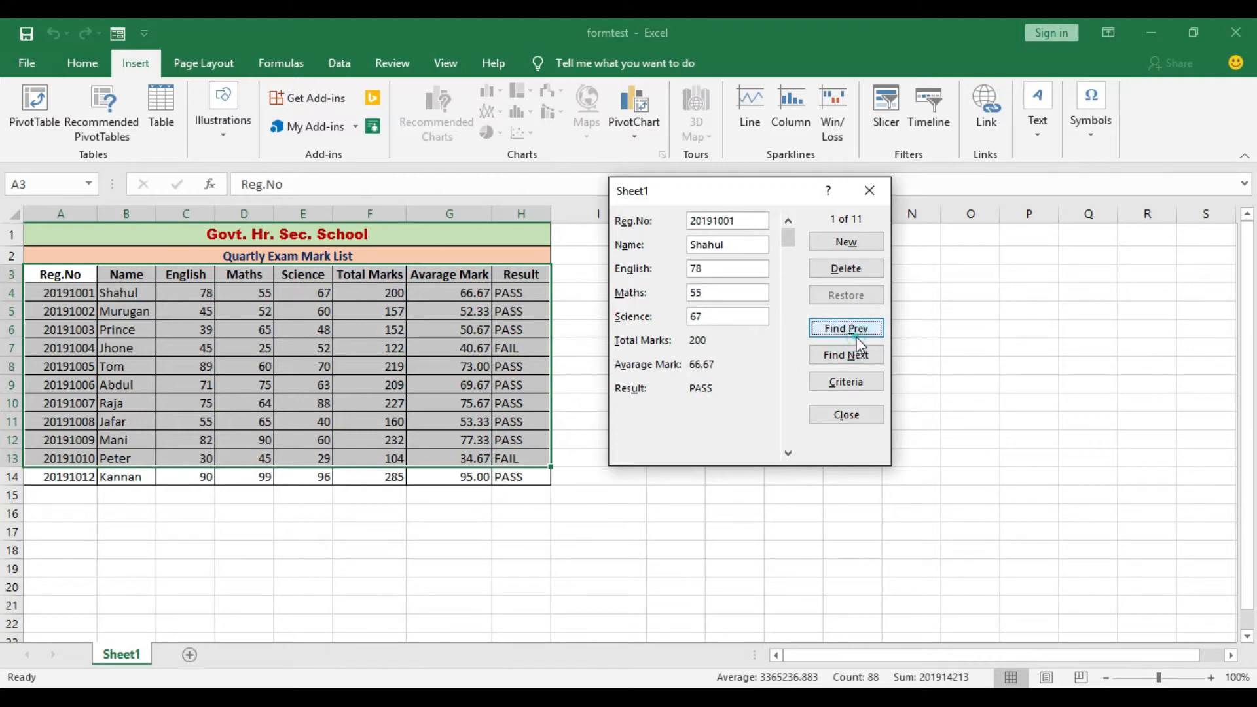
pyautogui.click(857, 337)
pyautogui.click(857, 338)
pyautogui.click(857, 338)
# Clear the PASS value from the form's Result criterion and browse forward through the unfiltered student records
pyautogui.click(846, 381)
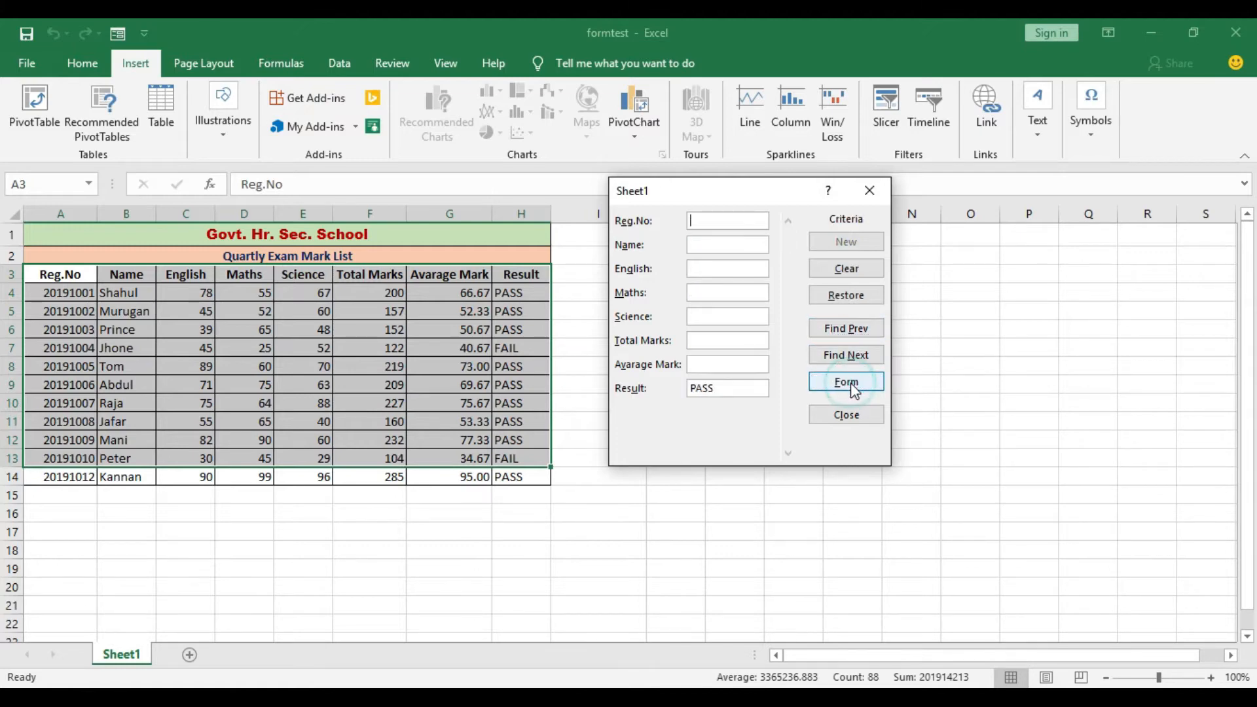
pyautogui.click(731, 385)
pyautogui.press('BackSpace')
pyautogui.press('BackSpace')
pyautogui.press('BackSpace')
pyautogui.press('BackSpace')
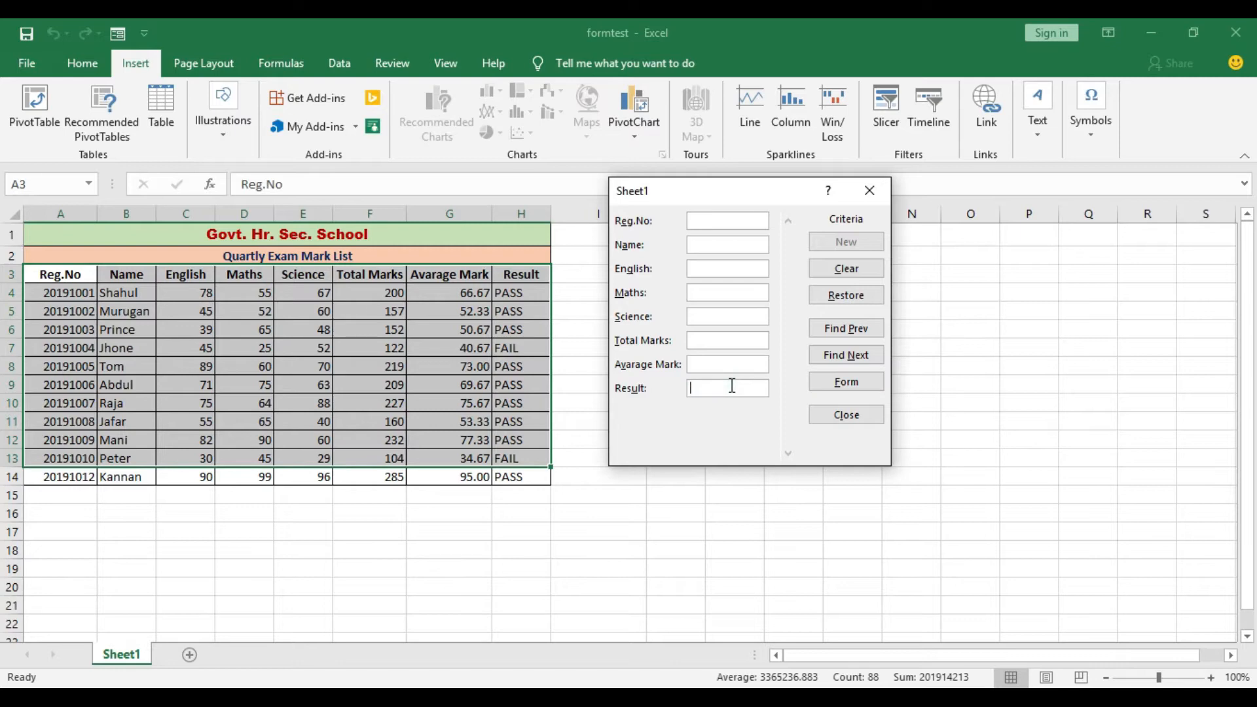
pyautogui.click(849, 356)
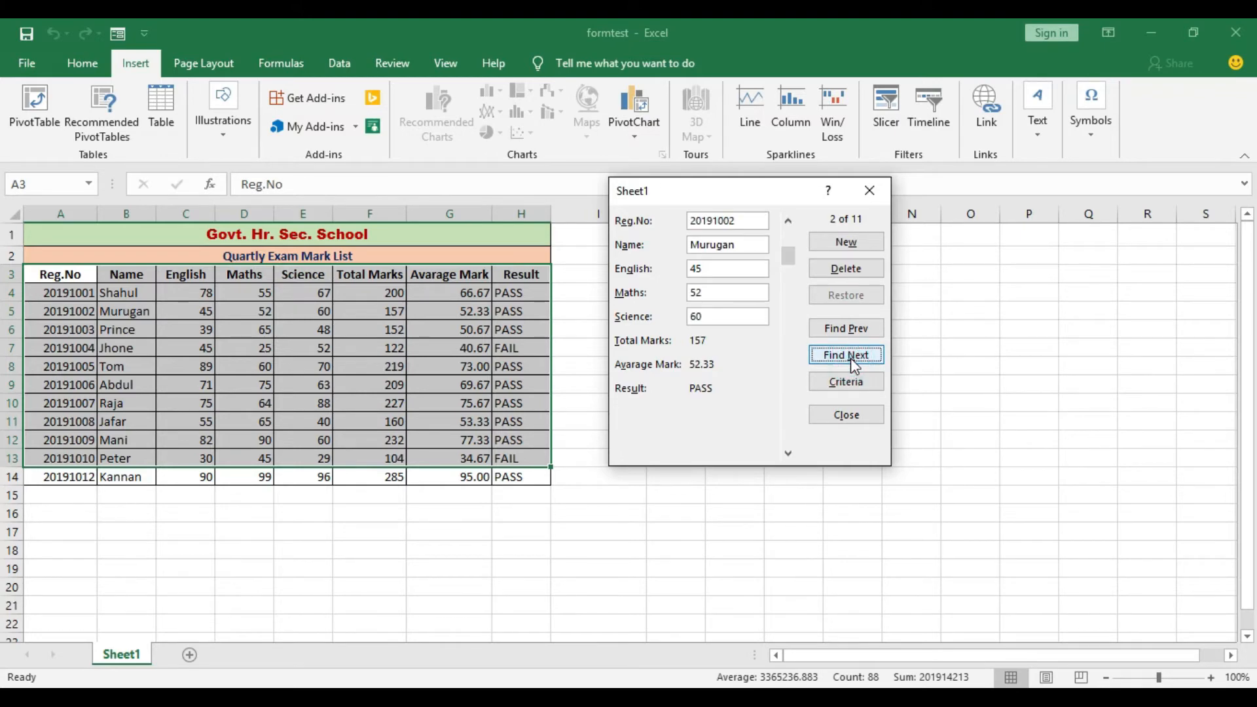
pyautogui.click(850, 358)
pyautogui.click(850, 357)
pyautogui.click(850, 357)
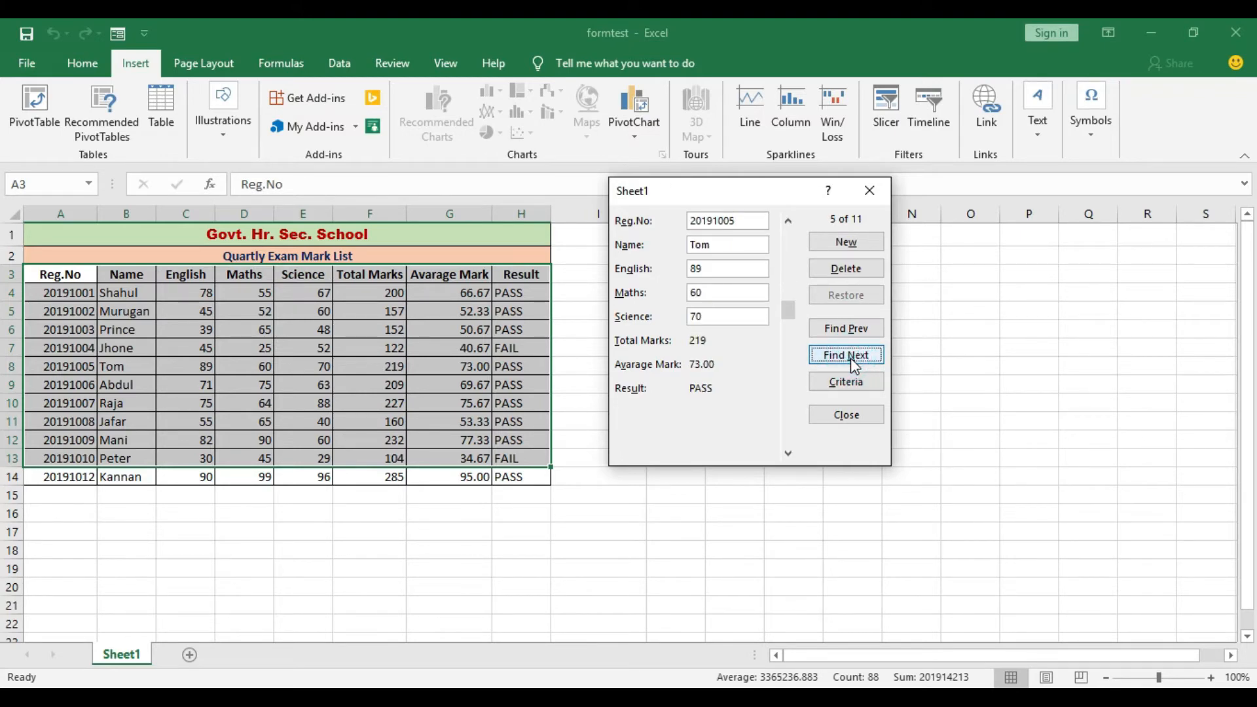
pyautogui.click(850, 358)
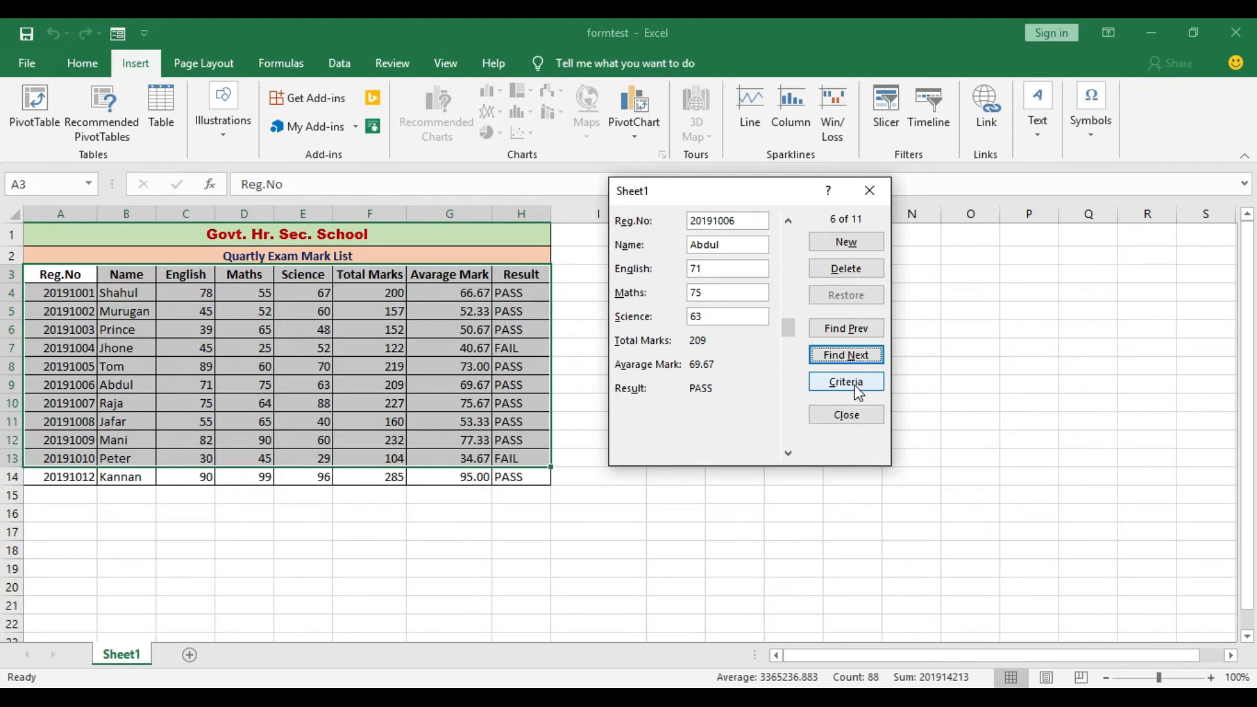
# Set the form's search criteria to Total Marks >200 and browse the matching records backward and forward
pyautogui.click(854, 385)
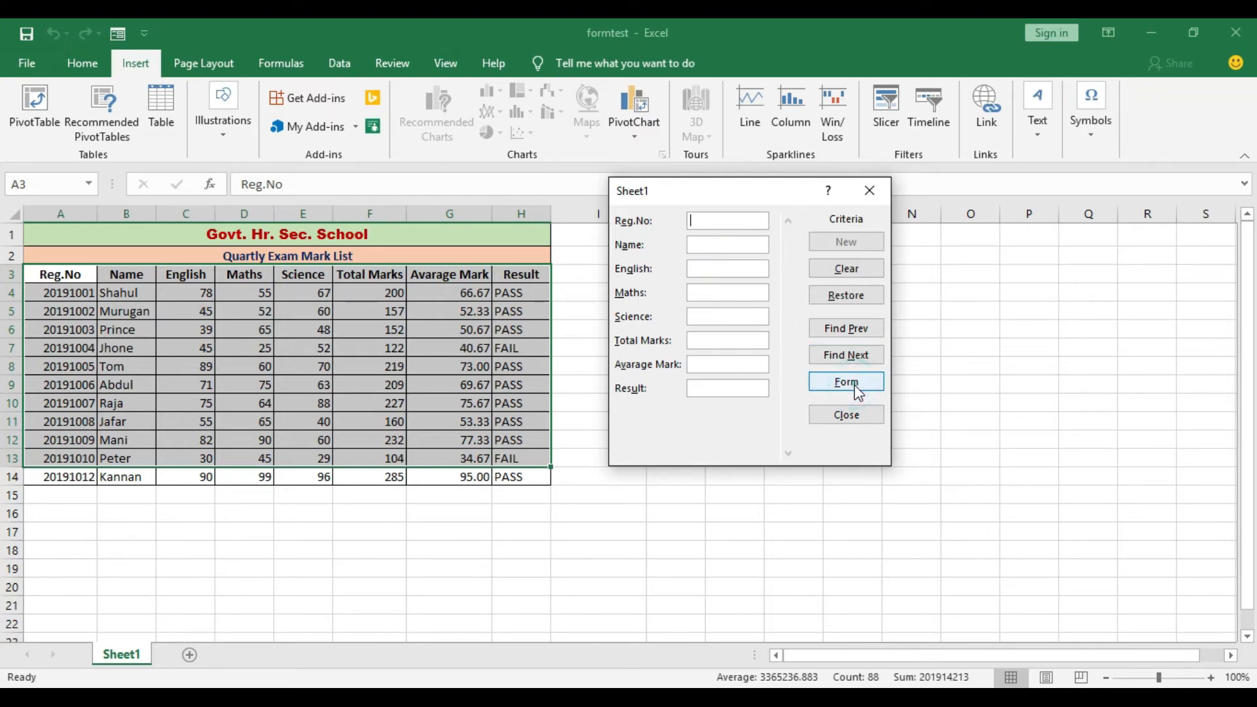
pyautogui.click(716, 346)
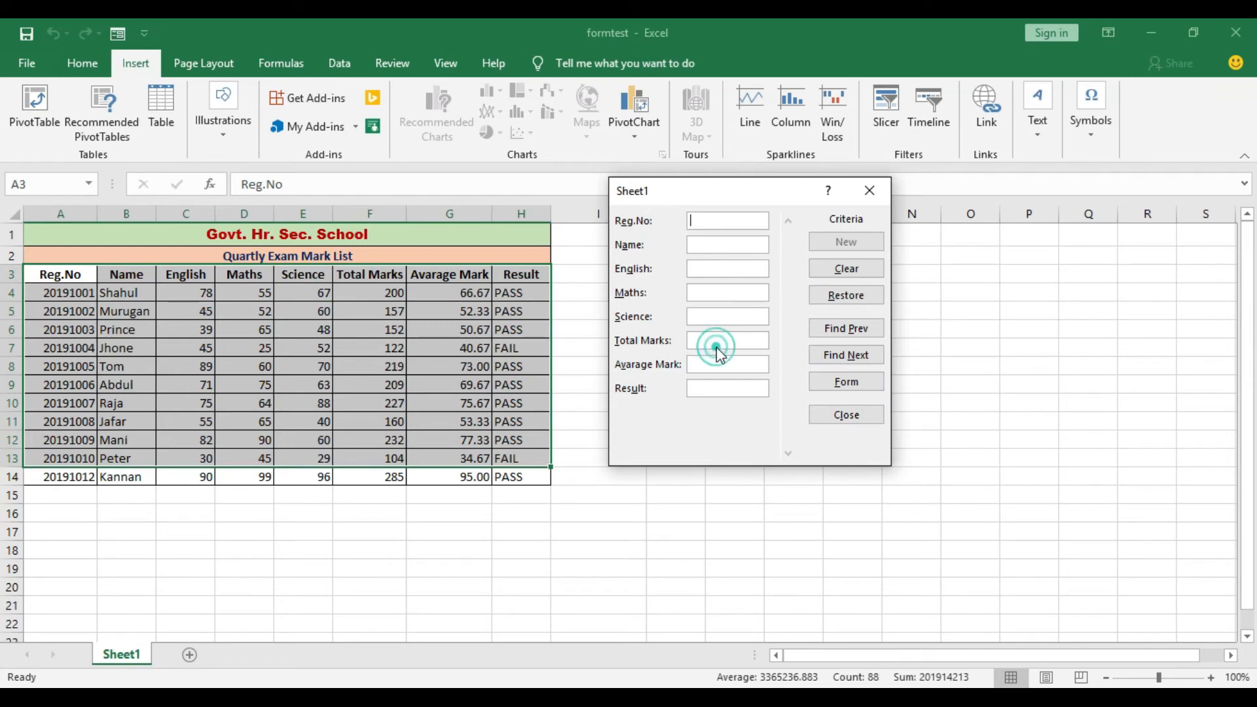
pyautogui.click(718, 340)
pyautogui.write('>200')
pyautogui.click(864, 332)
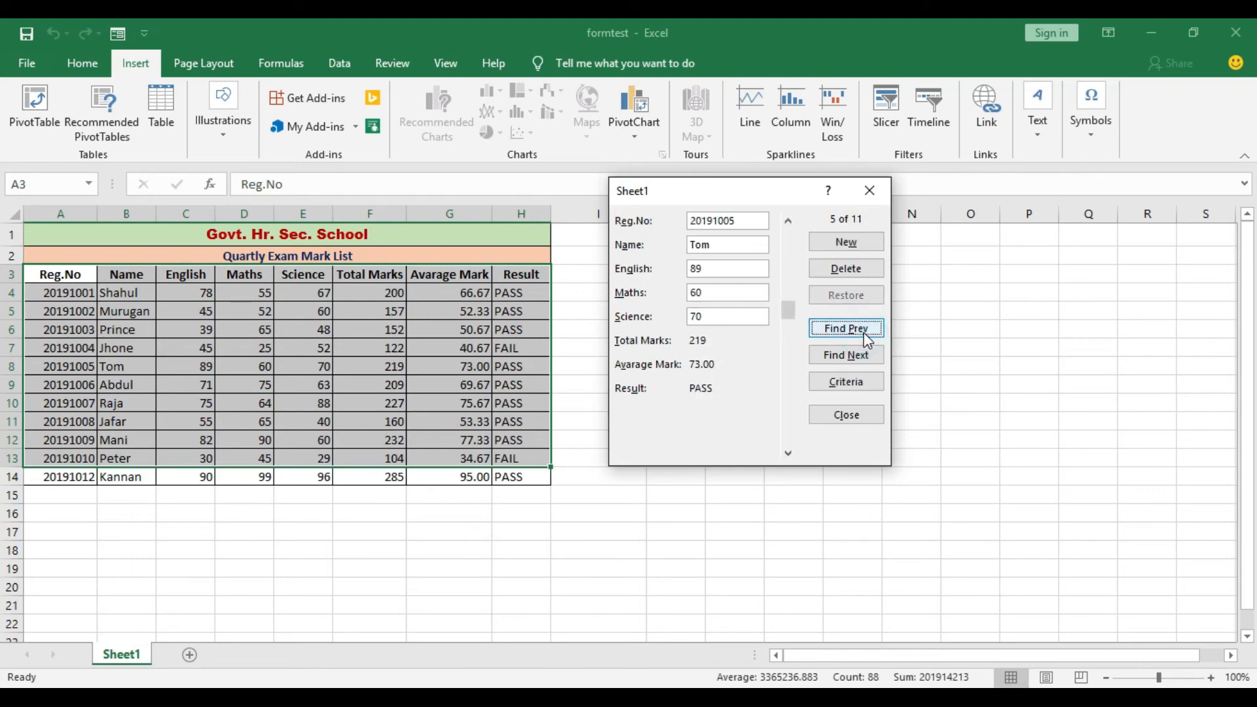
pyautogui.click(864, 332)
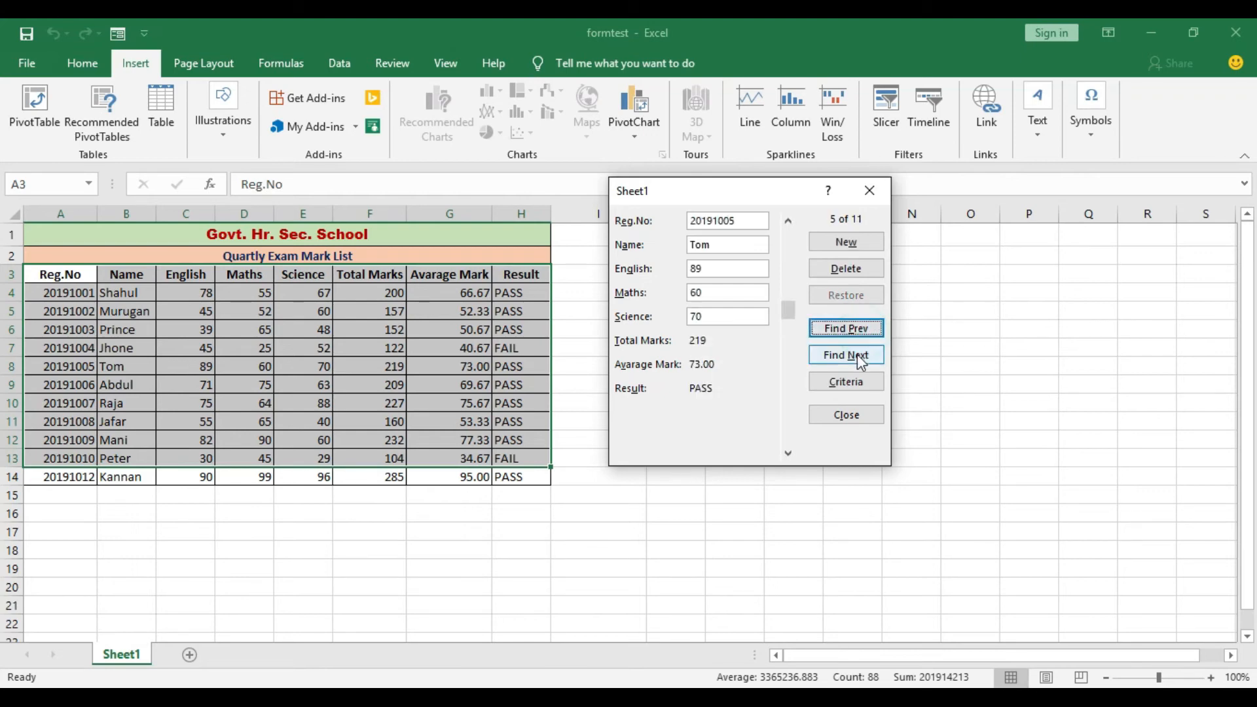
pyautogui.click(859, 357)
pyautogui.click(860, 357)
pyautogui.click(860, 357)
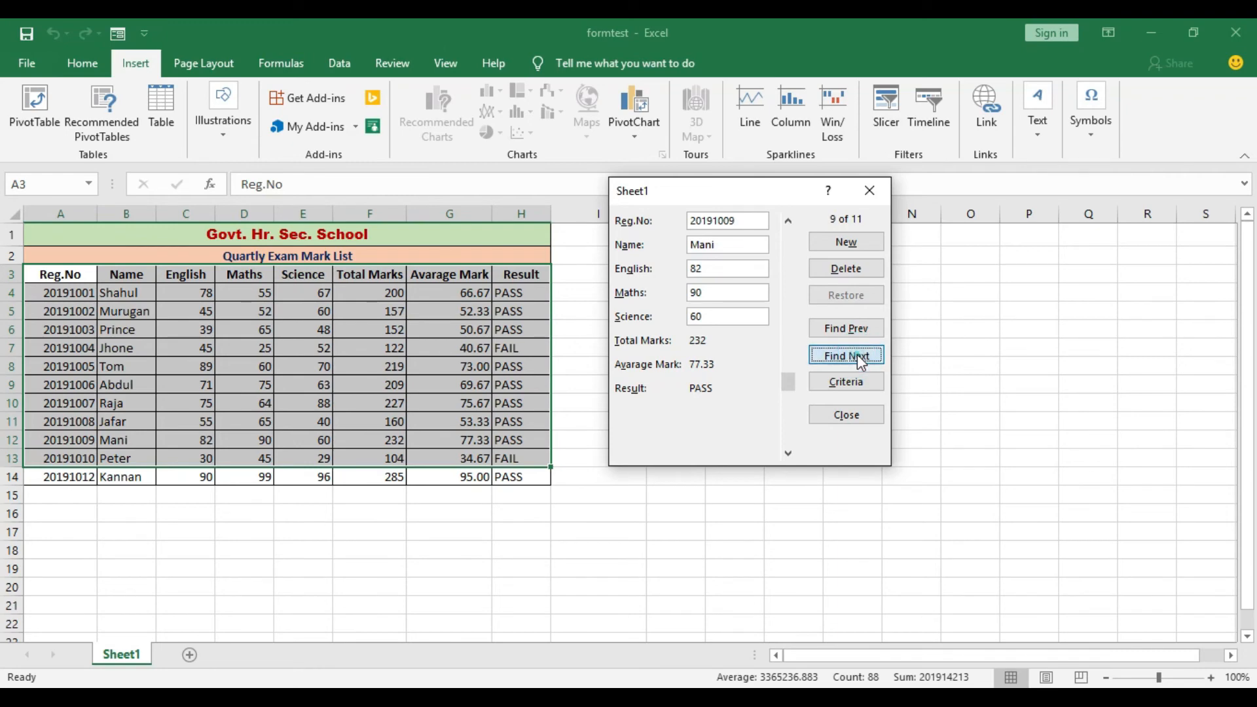
pyautogui.click(860, 358)
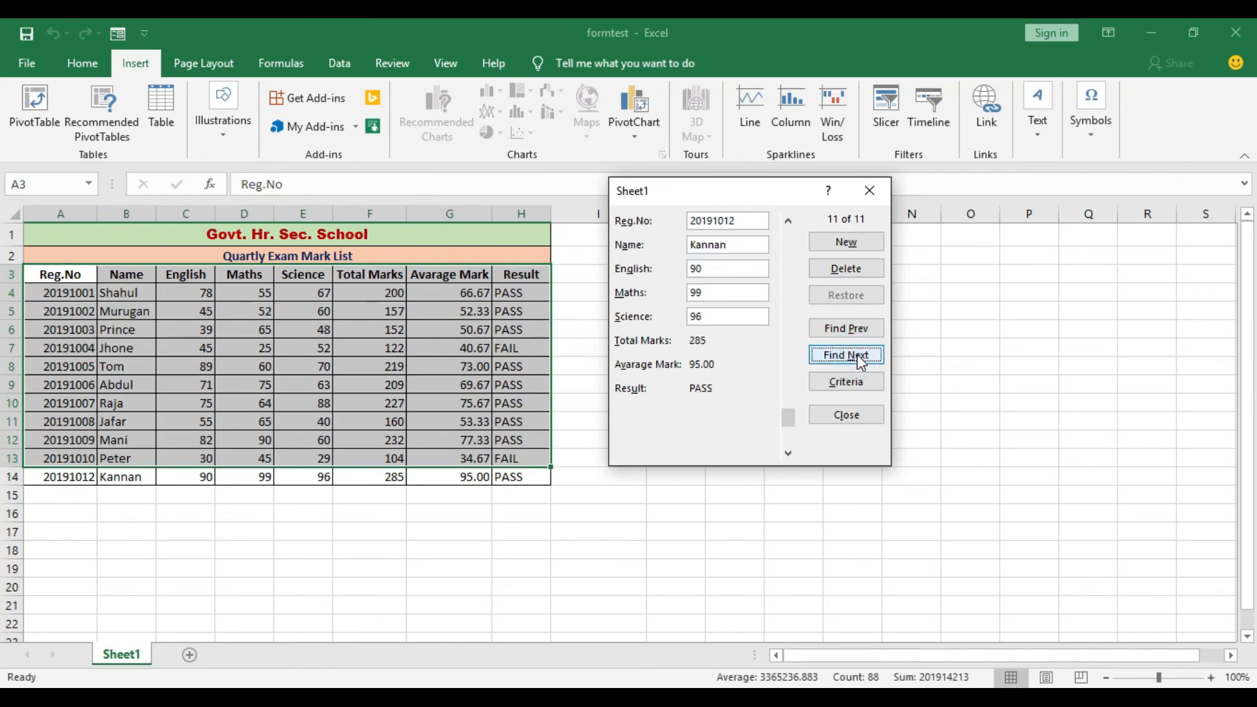
pyautogui.click(856, 332)
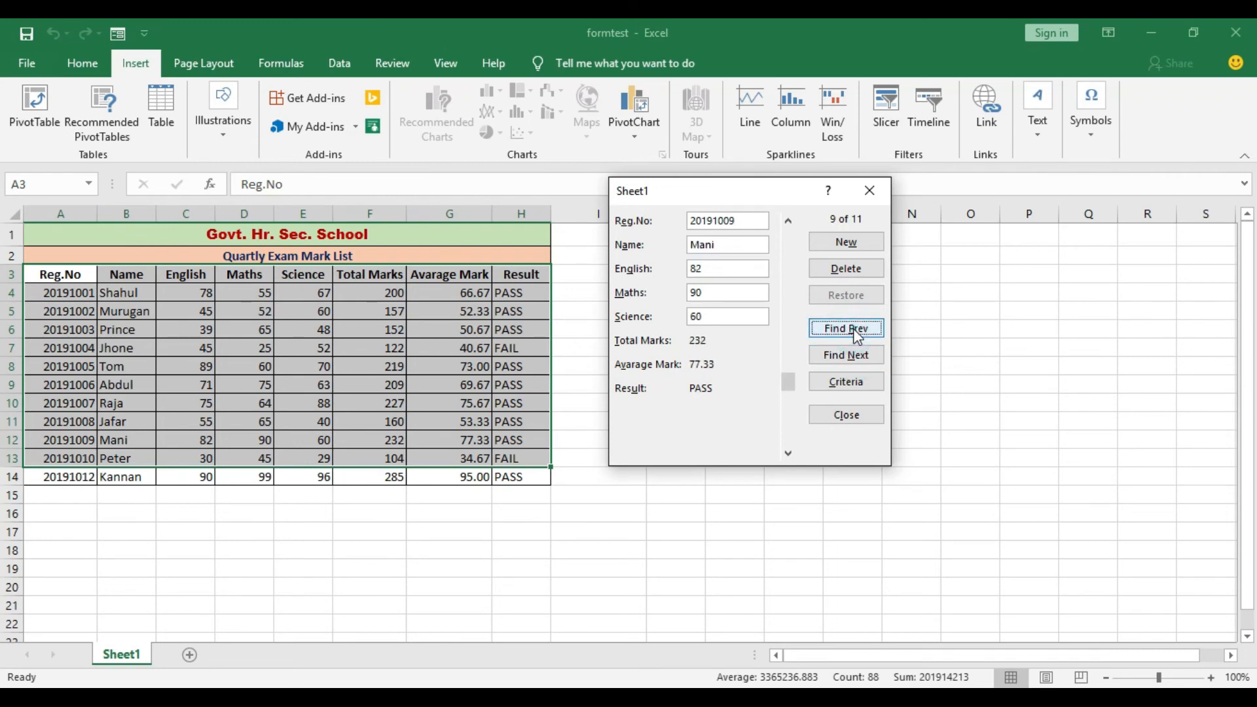
# Remove the >200 condition from the Total Marks criterion and browse backward through the unfiltered student records
pyautogui.click(844, 384)
pyautogui.click(732, 336)
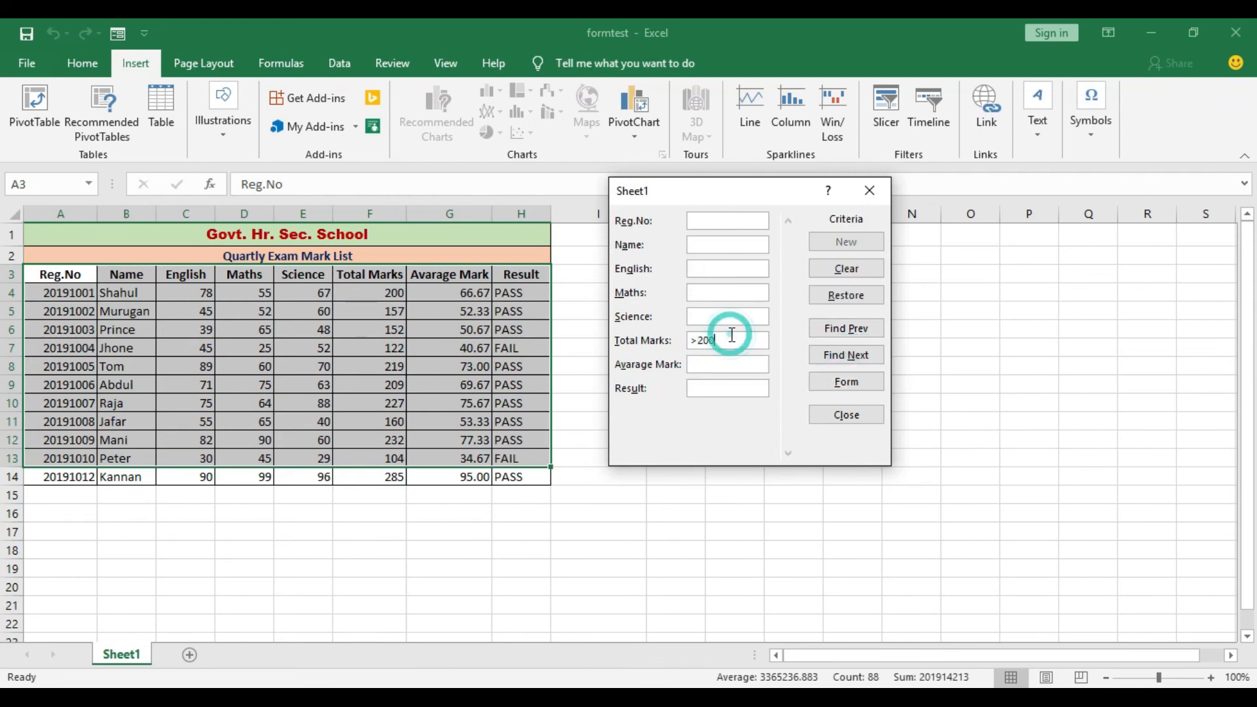
pyautogui.press('BackSpace')
pyautogui.press('BackSpace')
pyautogui.press('BackSpace')
pyautogui.press('BackSpace')
pyautogui.click(852, 334)
pyautogui.click(852, 333)
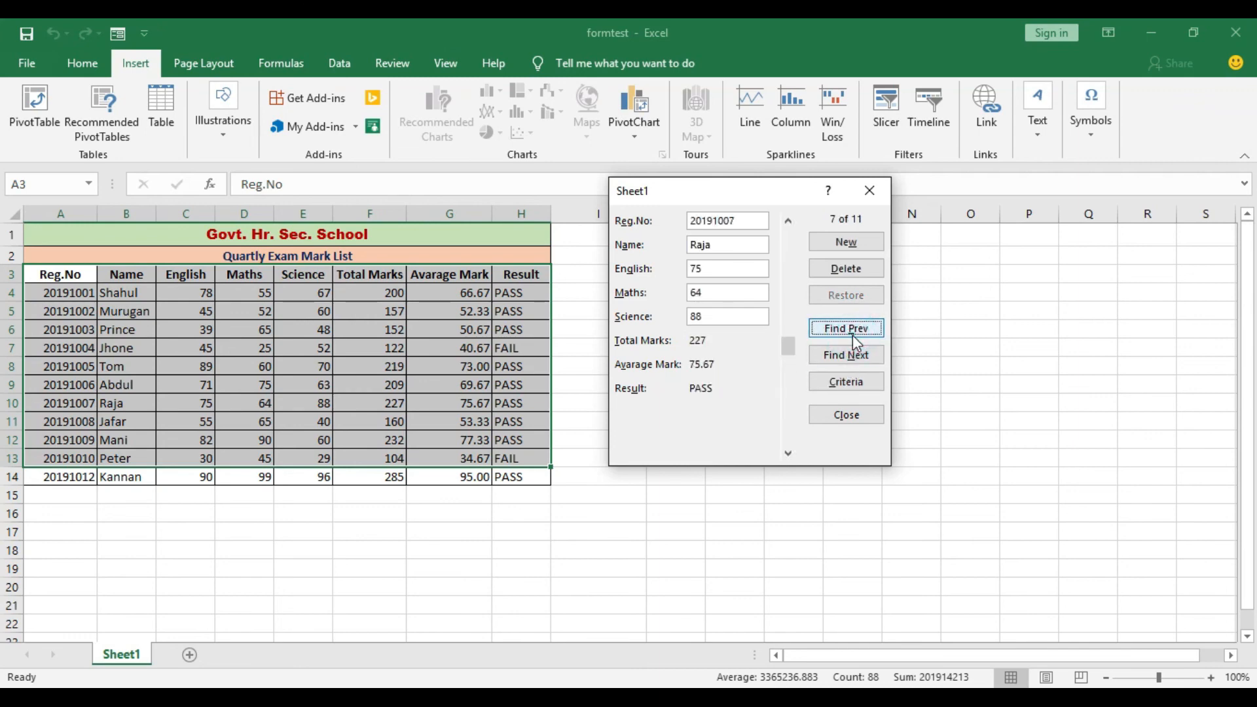